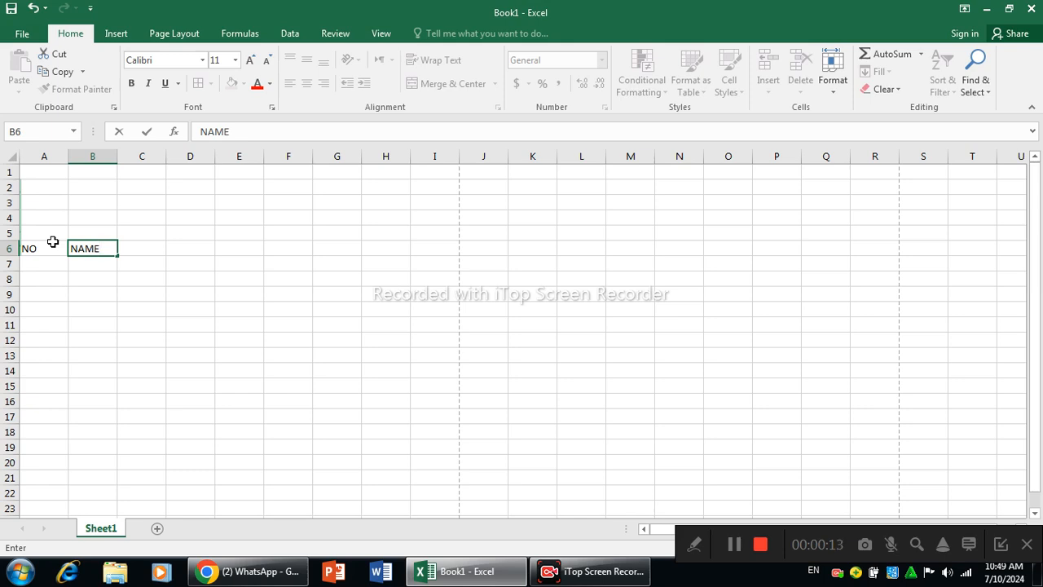
Enter 1 in C6 and fill the number series down column C to 10 in C15.
key("Tab")
type("1")
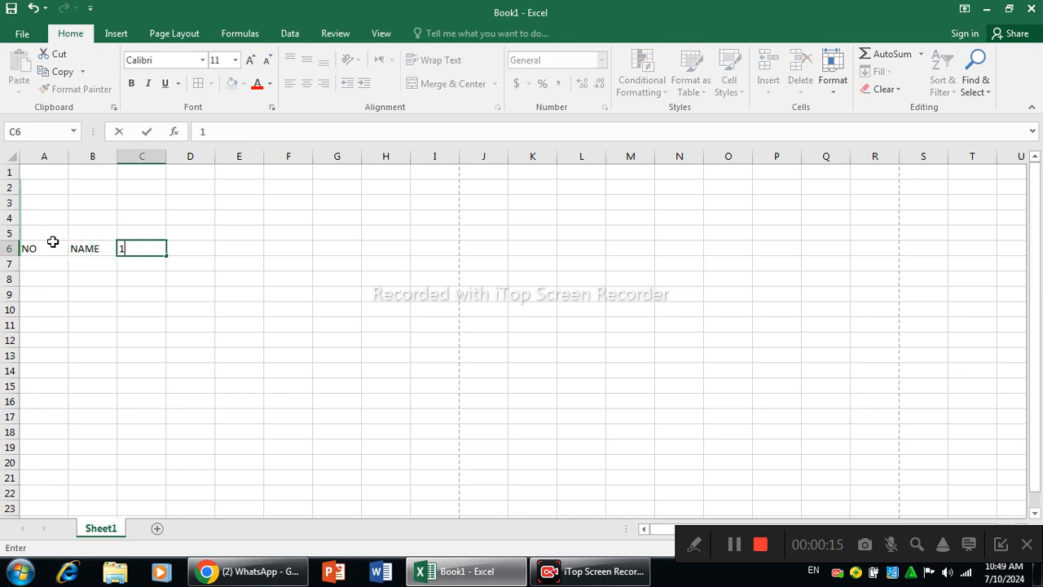
left_click(295, 373)
left_click(140, 246)
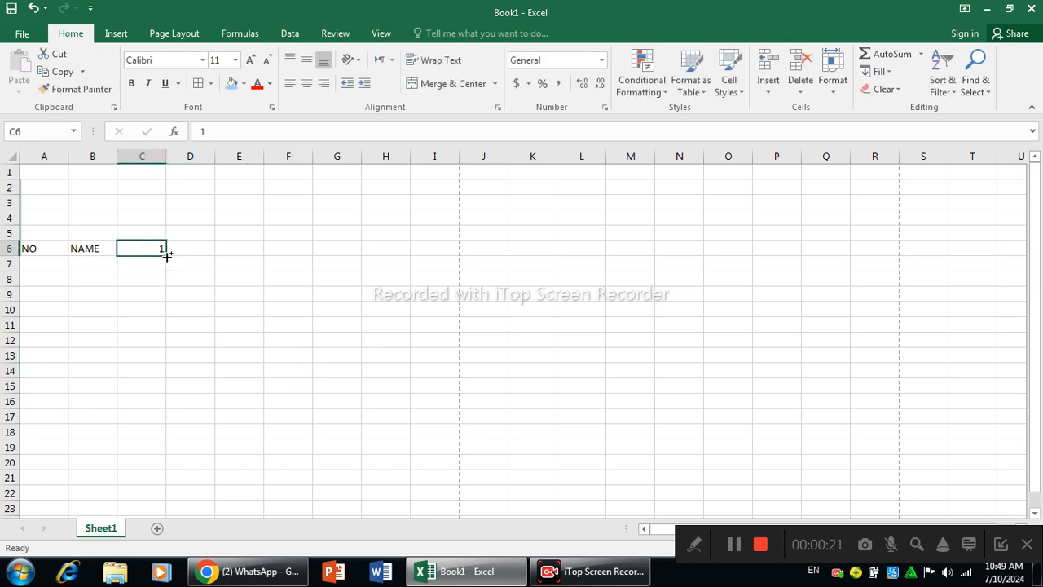
left_click_drag(166, 255, 150, 462)
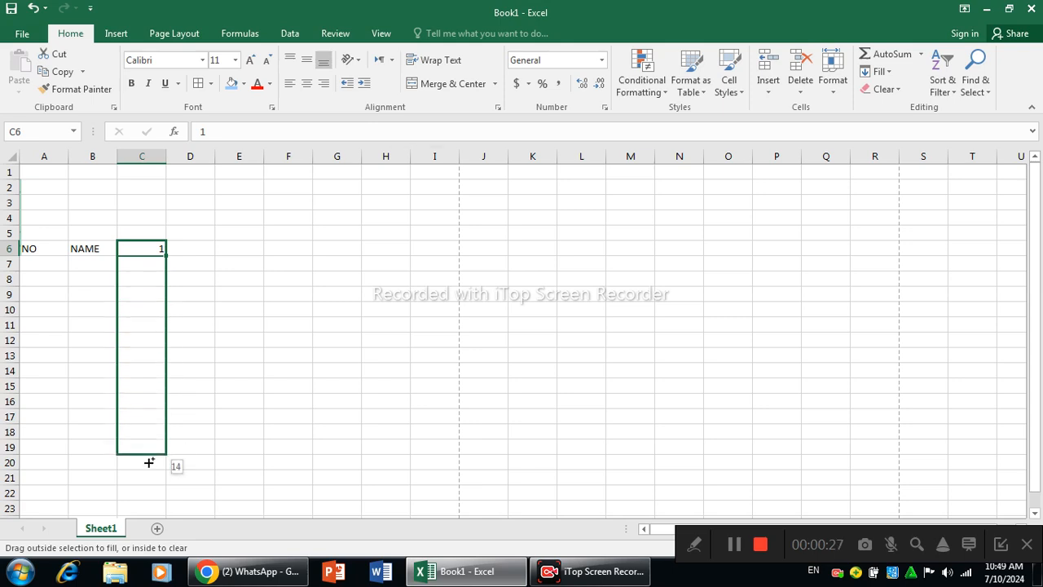
left_click_drag(149, 462, 163, 388)
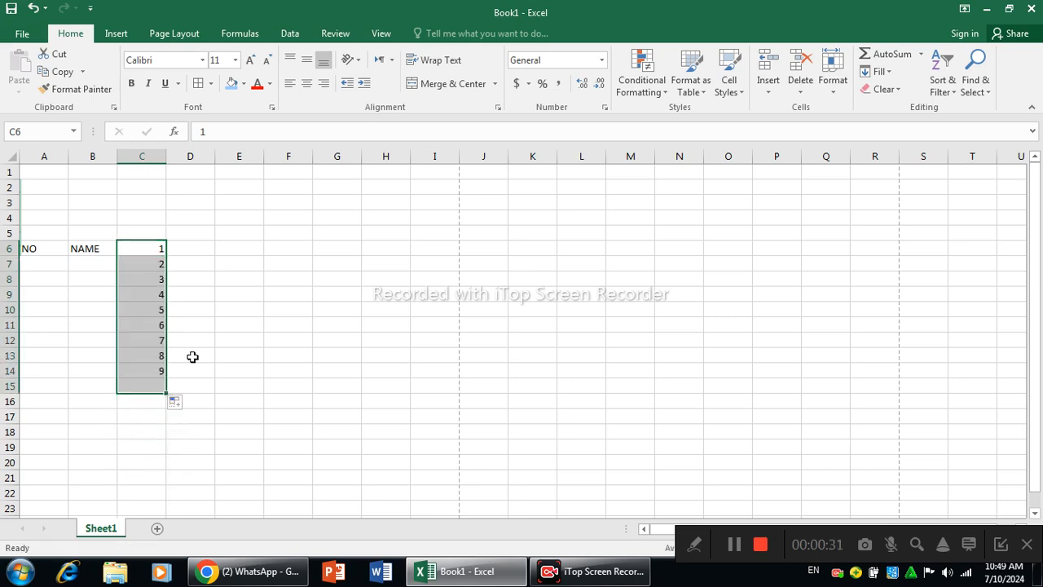
Fill the number series from C6 across row 6 to 10, and clear the trial numbers from C6:M16.
left_click(153, 245)
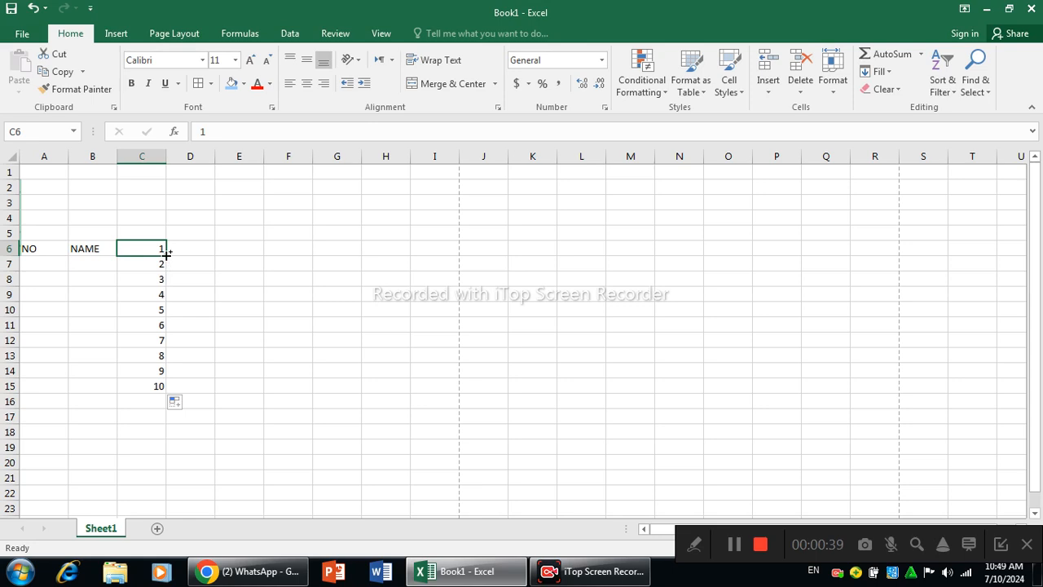
left_click_drag(167, 254, 613, 269)
left_click(420, 338)
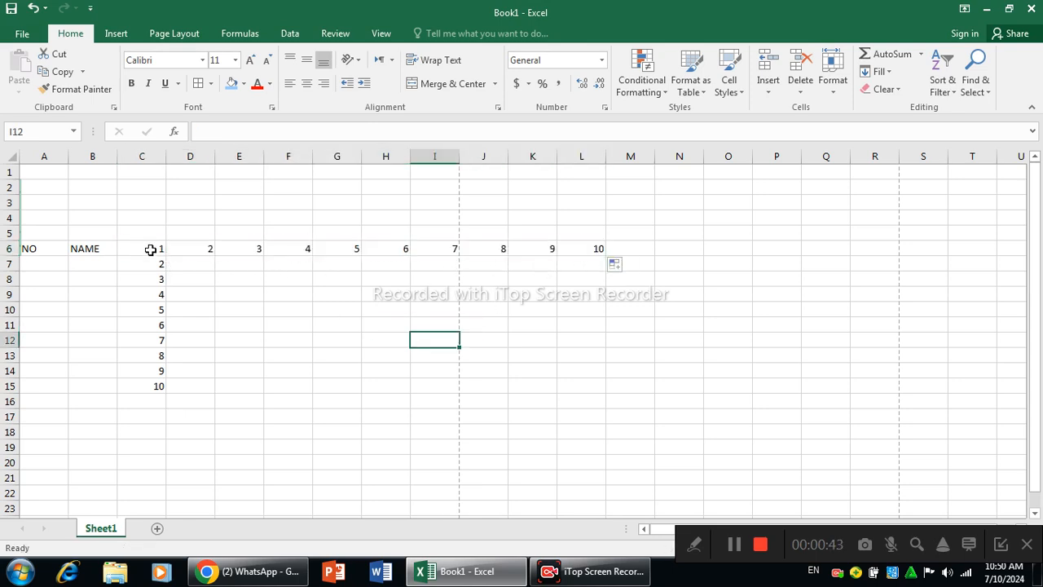
left_click_drag(149, 248, 613, 408)
key("Delete")
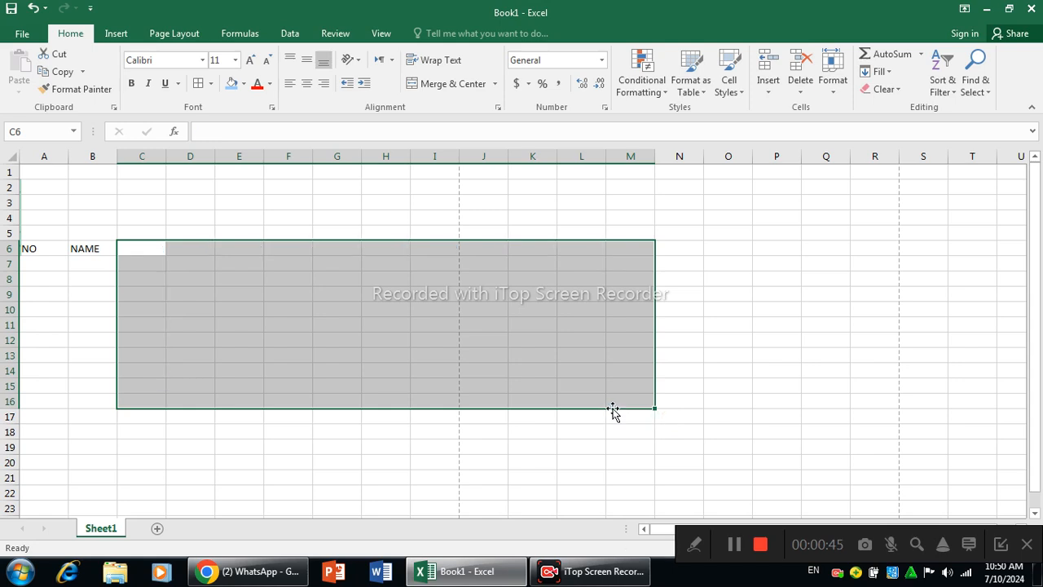
Enter 1 in C6 and fill a linear series along row 6 with step value 1, ending at 31.
left_click(140, 248)
type("1")
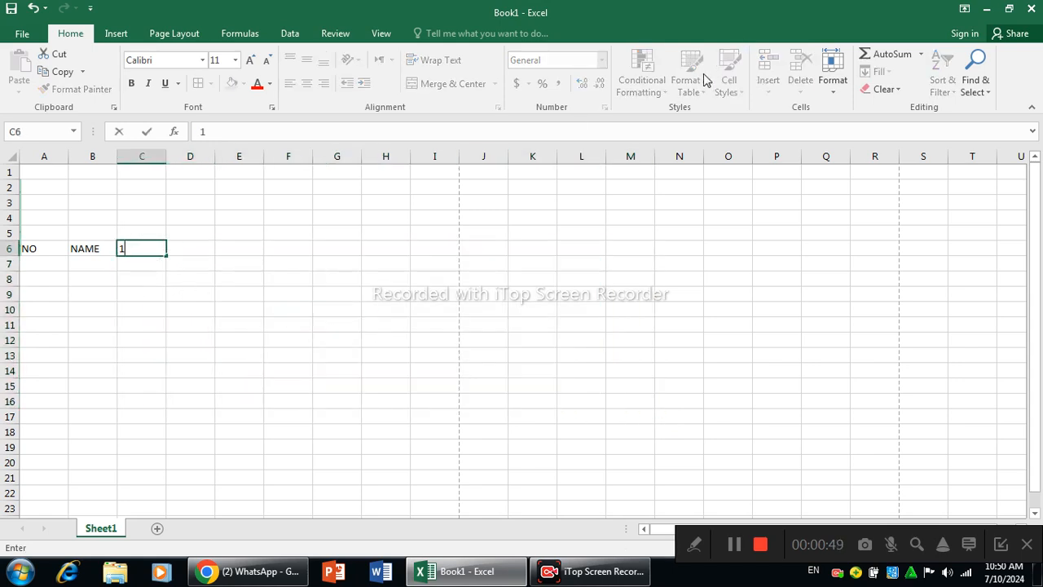
left_click(272, 323)
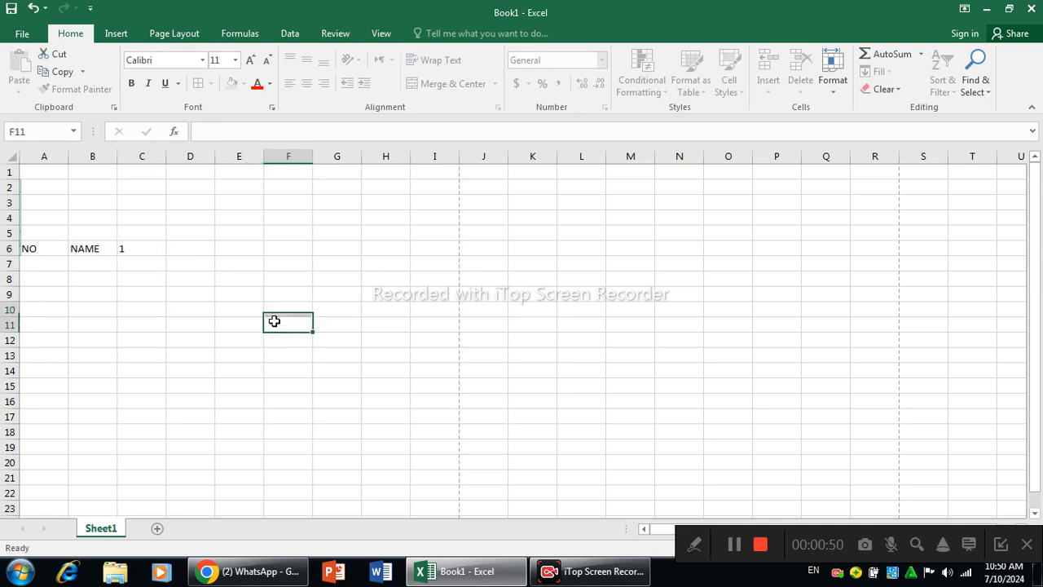
left_click(137, 250)
left_click(878, 71)
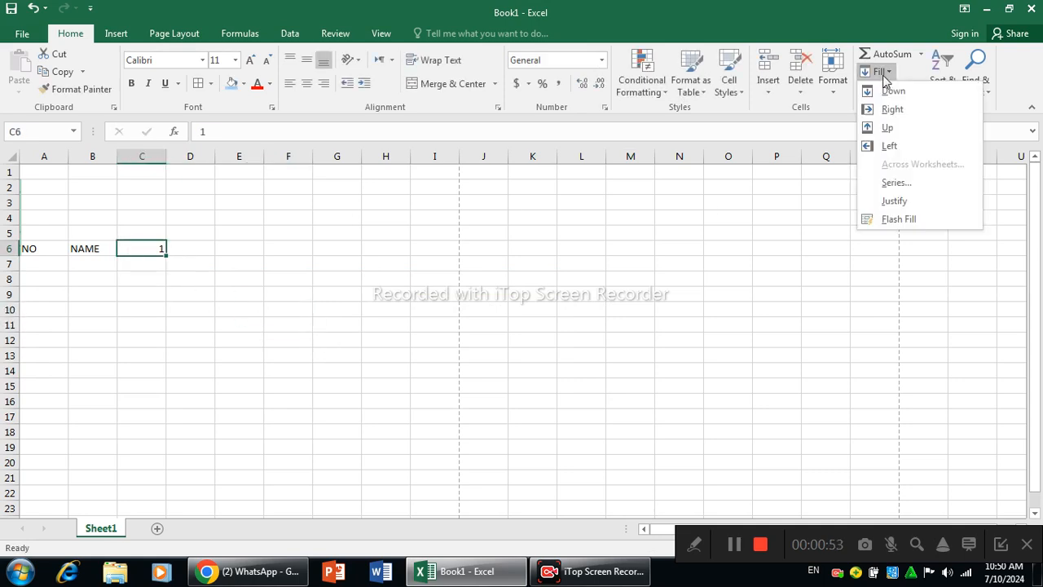
left_click(890, 183)
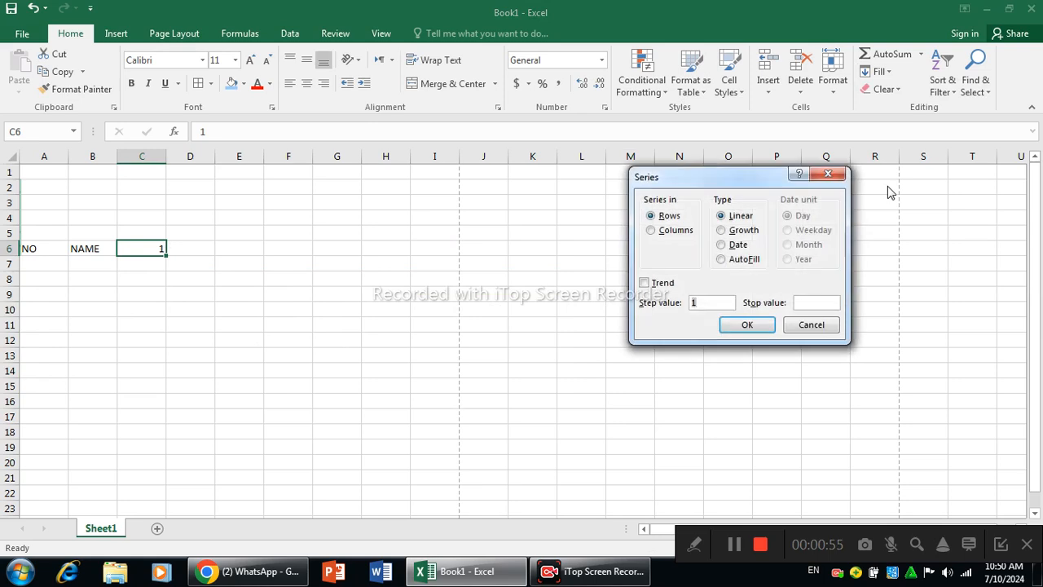
left_click(673, 234)
left_click(667, 217)
left_click(815, 302)
left_click(747, 324)
left_click(647, 382)
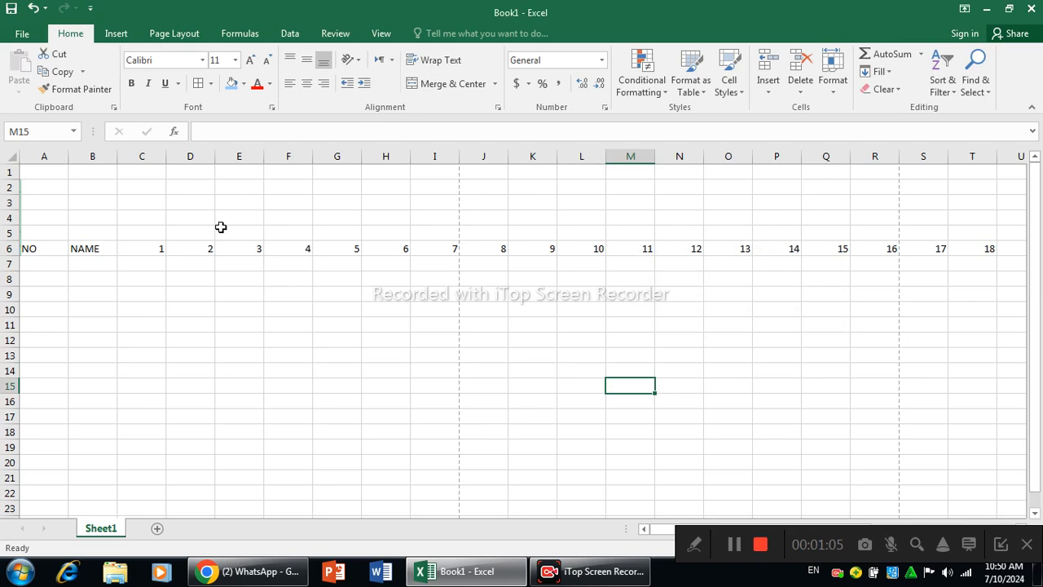
Enter 1 in A7 under NO and fill the number series down to 12 in A18.
left_click(230, 343)
left_click(40, 260)
type("1")
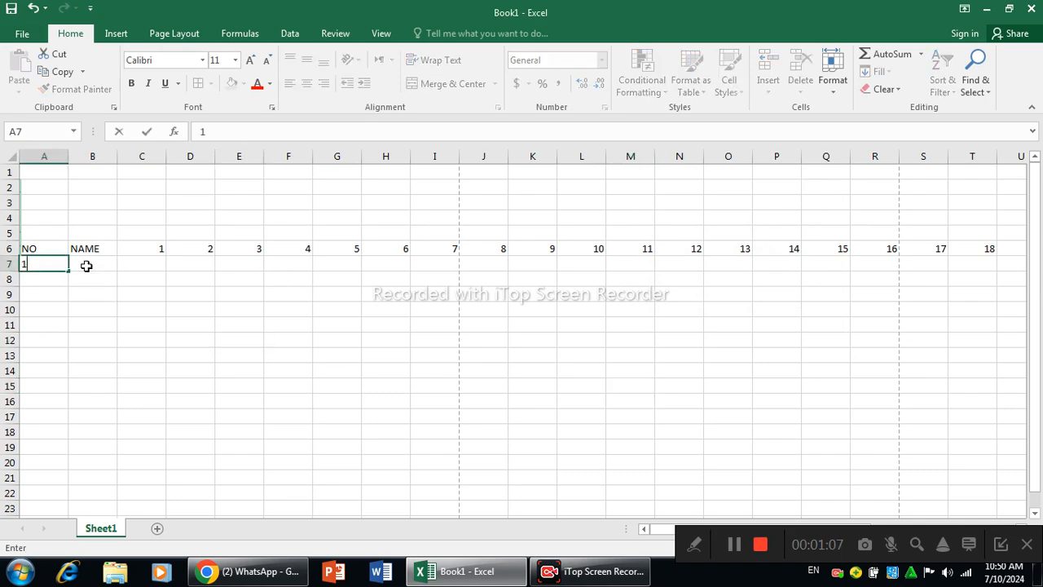
left_click_drag(67, 272, 70, 435)
left_click(138, 401)
Enter the first four people's names in the NAME column, cells B7 to B10.
left_click(92, 265)
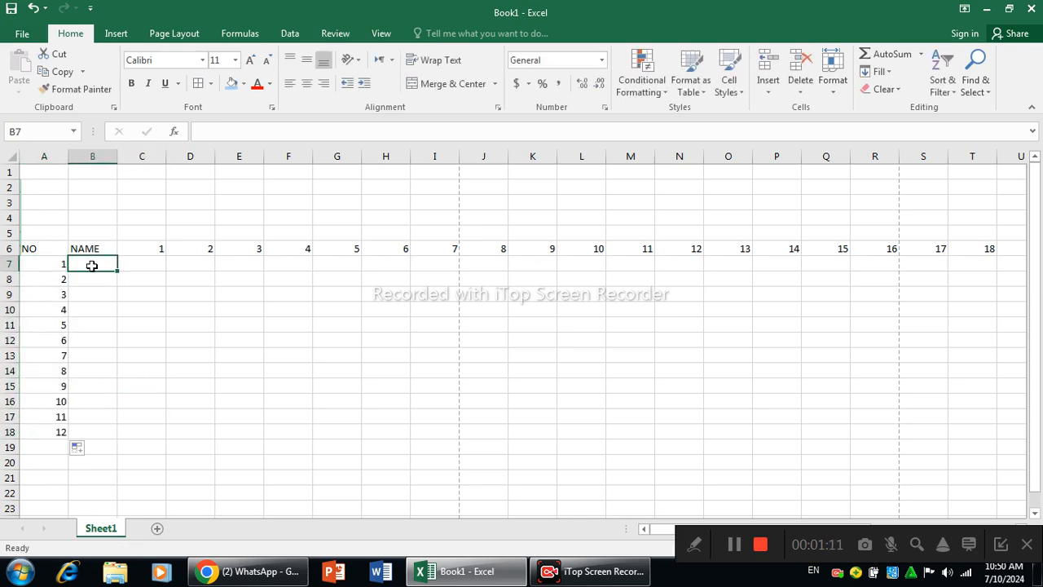
type("ZAKI")
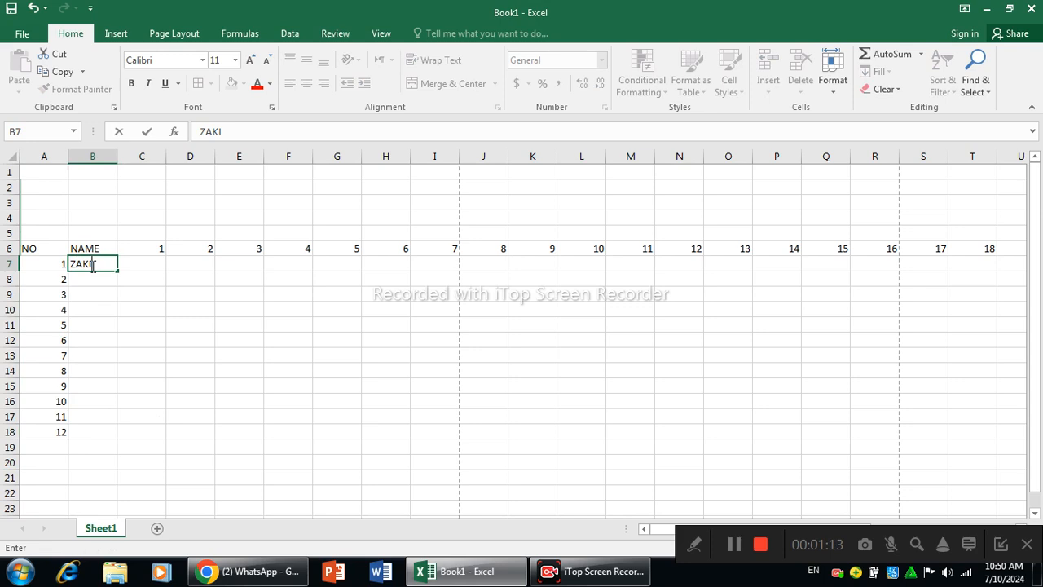
key("Return")
type("QASIM")
key("Return")
type("H")
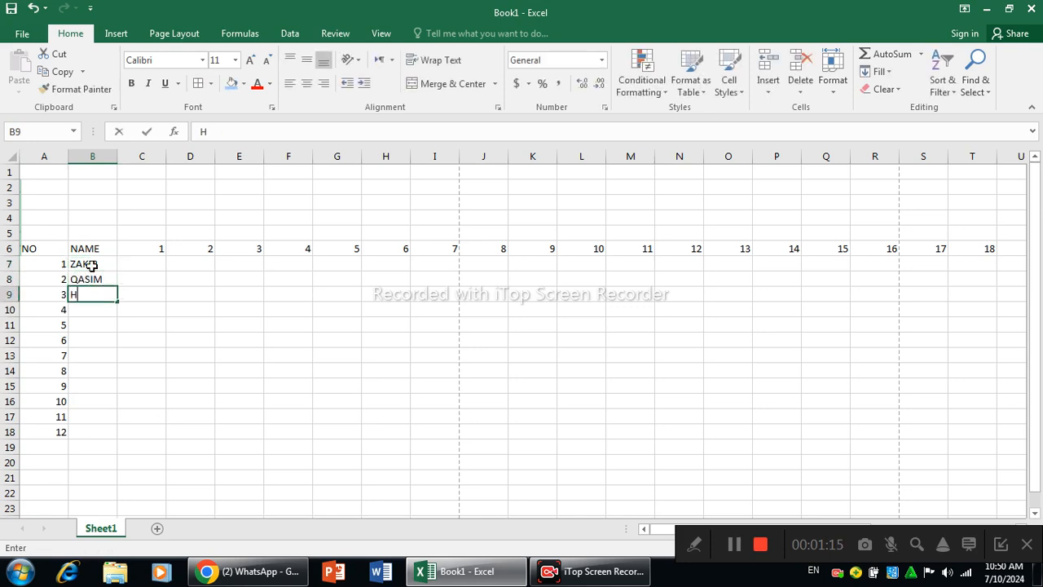
type("AYAT")
key("Return")
type("RAHIM")
key("ctrl+Return")
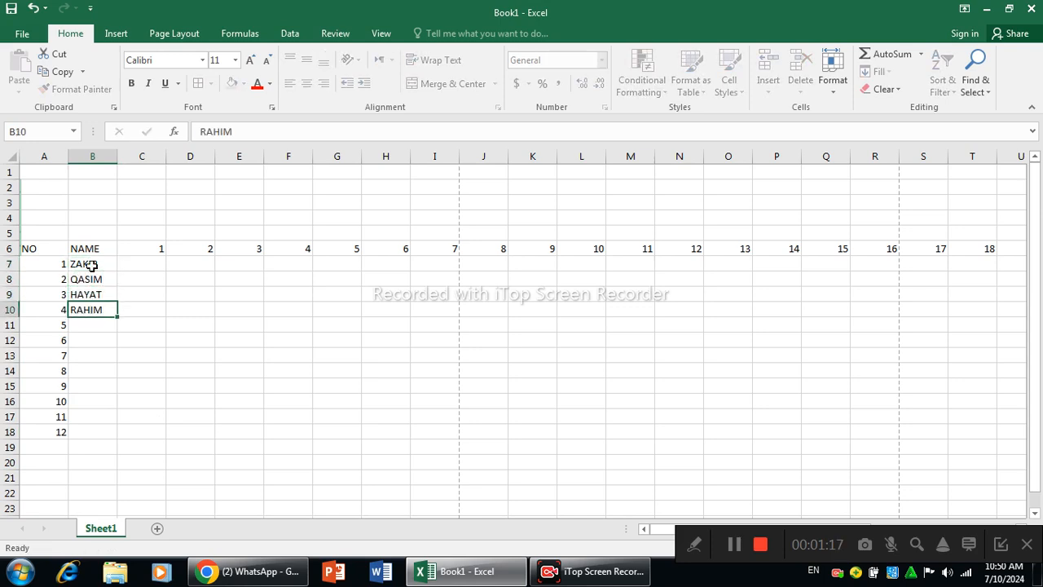
Enter the names for numbers 5 to 9 in the NAME column, cells B11 to B15.
key("Return")
type("JKAREEM")
key("Return")
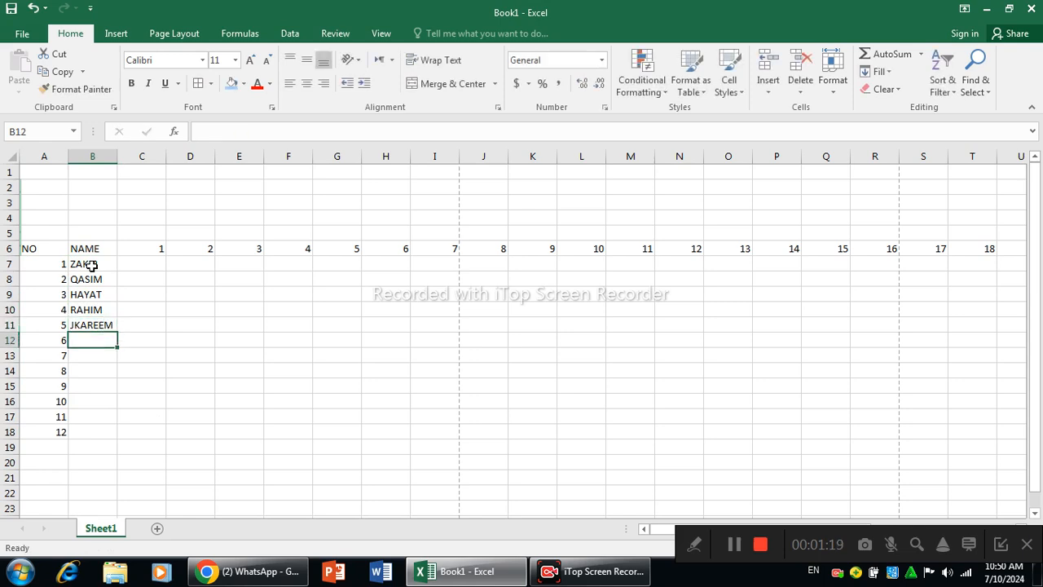
type("KAMAL")
key("Return")
type("KAMRAN")
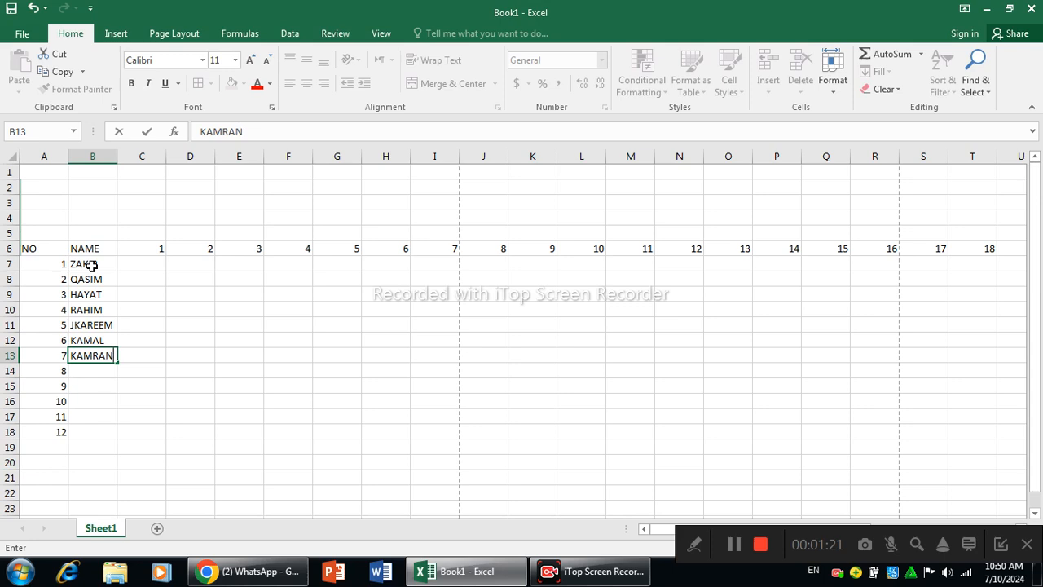
key("Return")
type("BILAL")
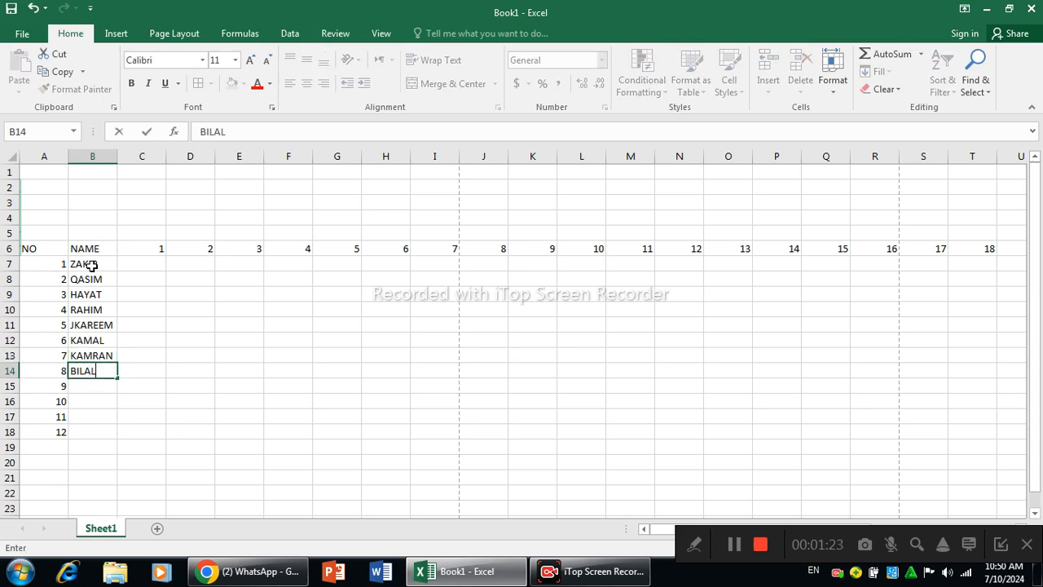
key("Return")
type("FWAD")
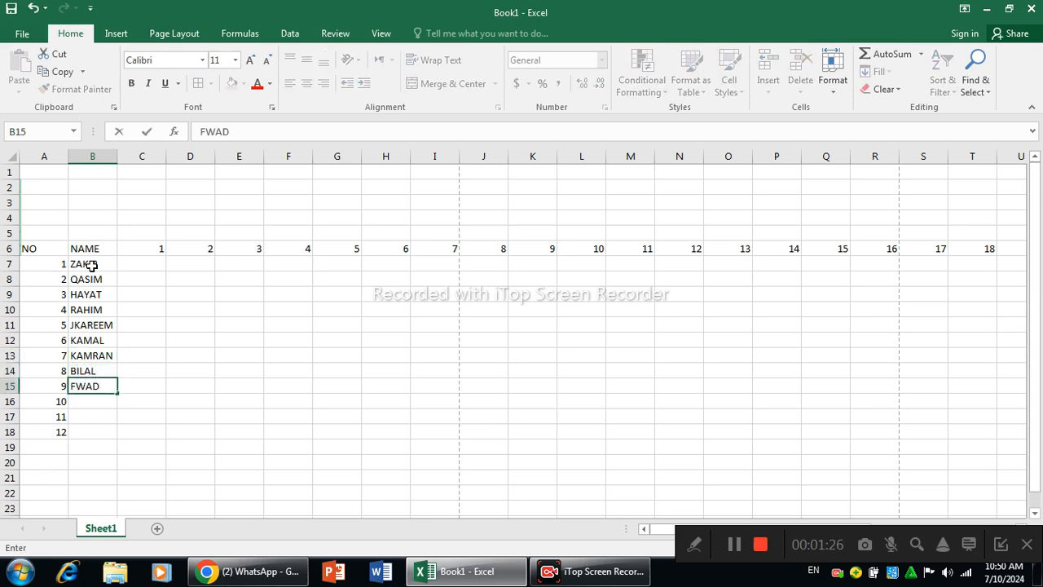
Enter the names for numbers 10 to 12 in the NAME column, cells B16 to B18.
key("Return")
type("ISLAM")
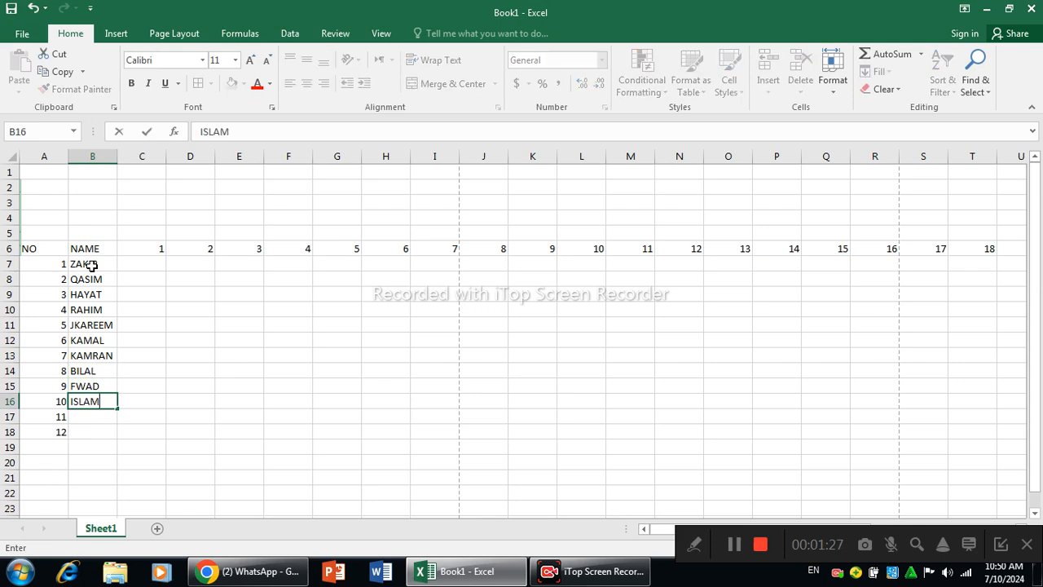
key("Return")
type("BABAR")
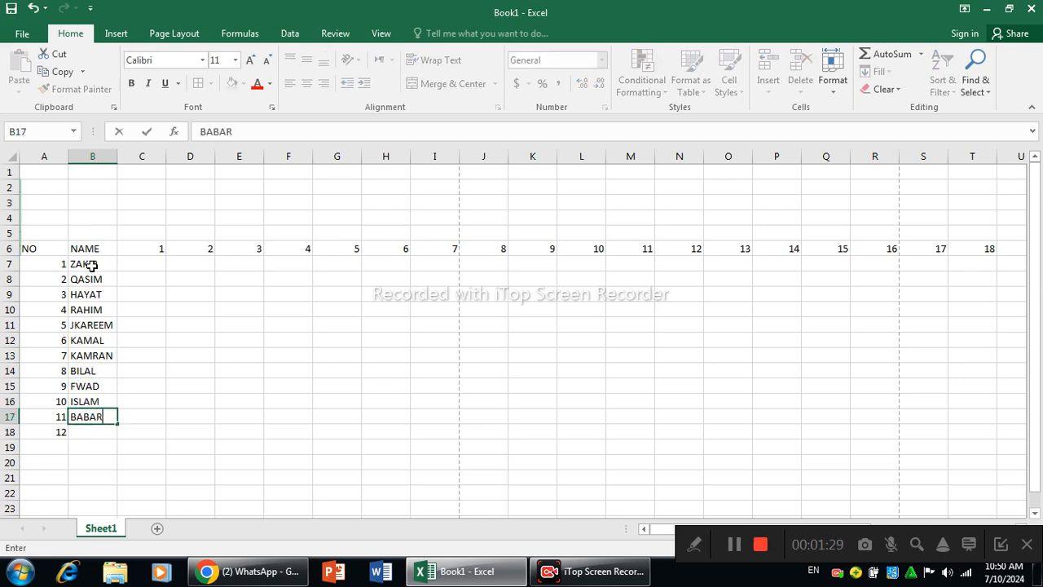
key("Return")
type("QADIR")
key("BackSpace")
key("BackSpace")
type("IR")
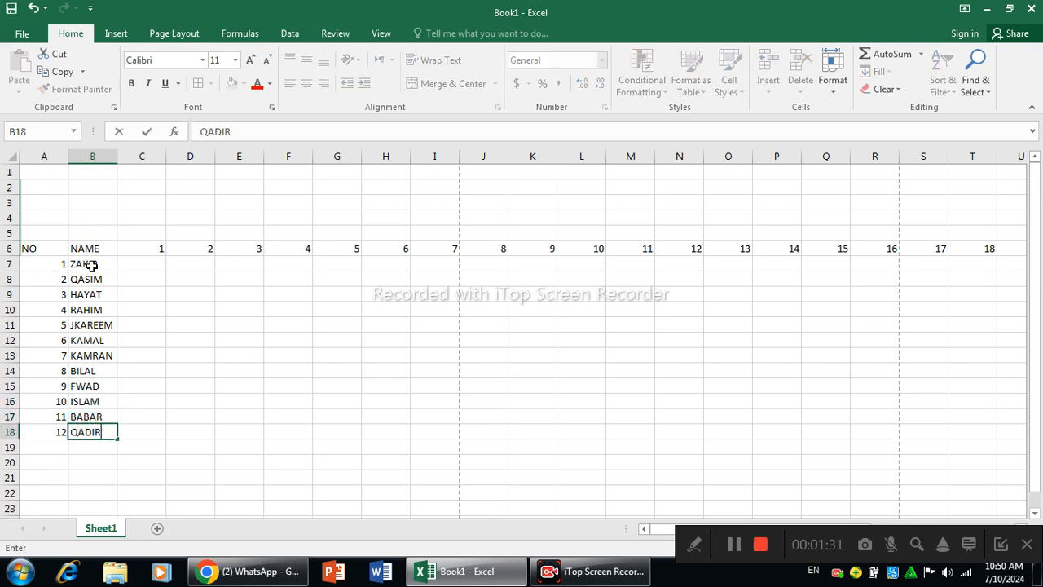
left_click(186, 295)
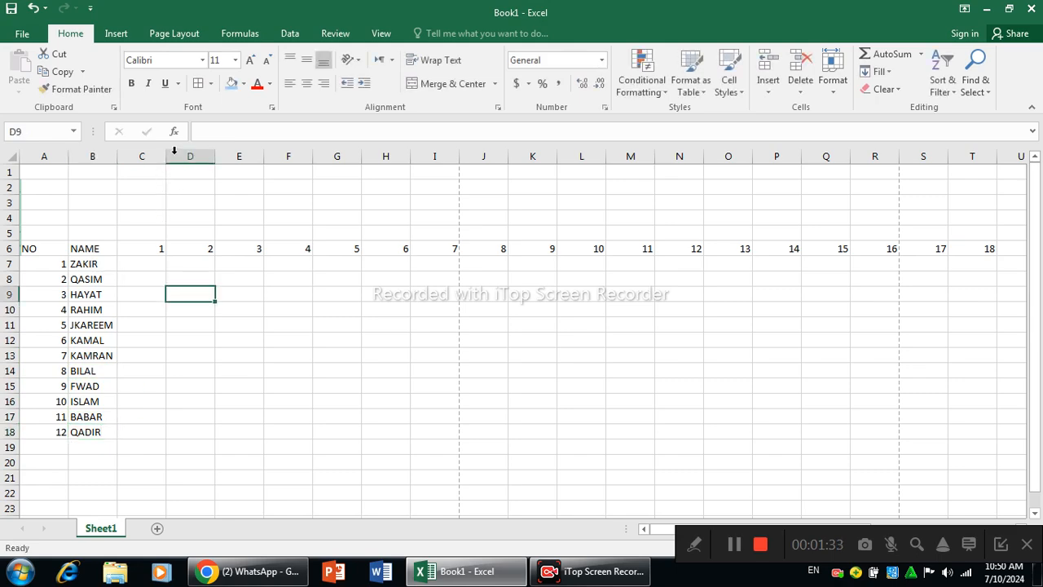
left_click(242, 228)
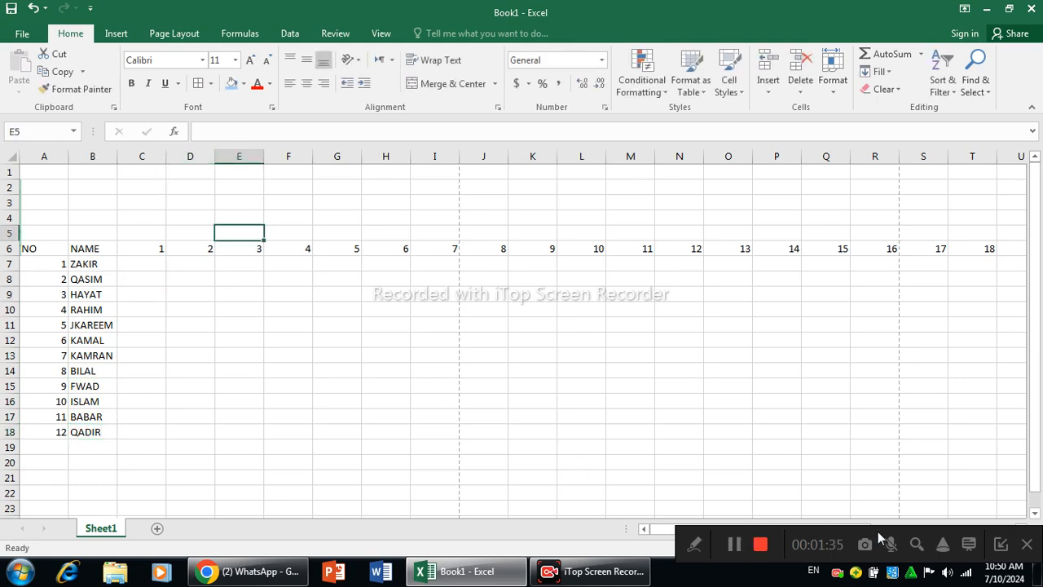
mouse_move(855, 530)
left_mouse_down()
mouse_move(1008, 529)
mouse_move(867, 529)
left_mouse_up()
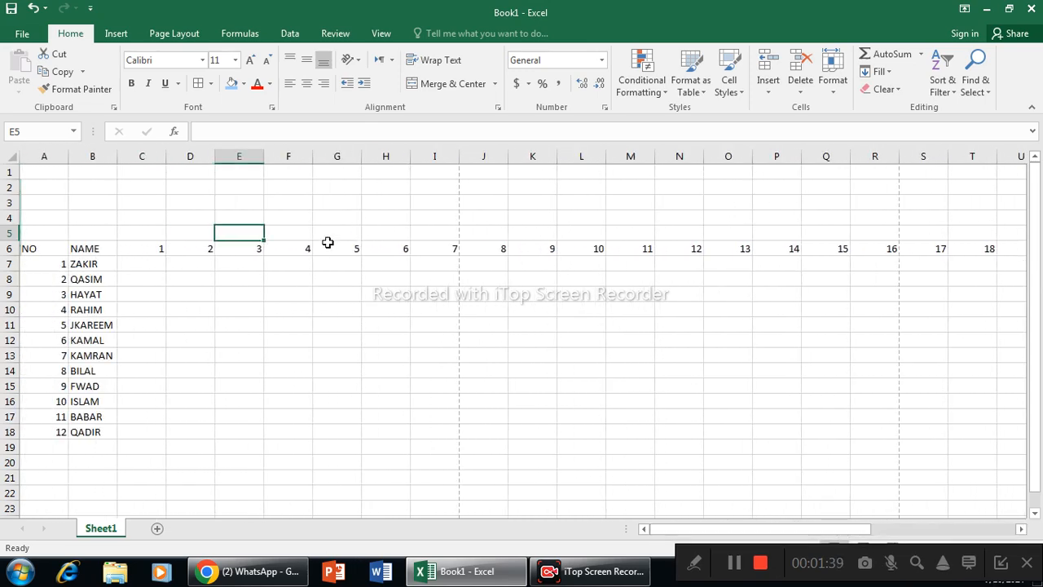
left_click(242, 277)
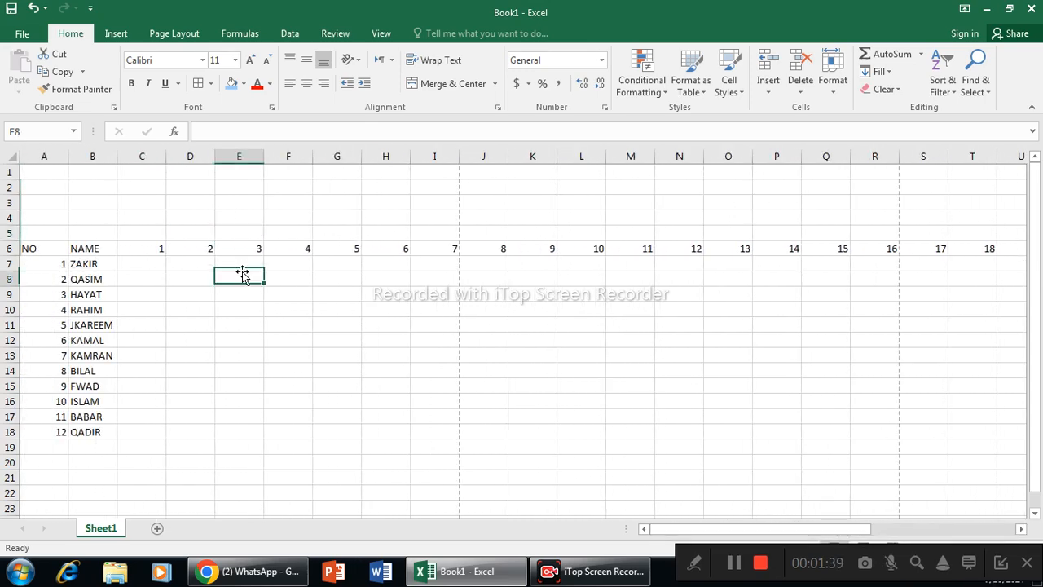
Try narrowing columns C through AG together to a uniform width that fits the numbers 1 to 31.
left_click(141, 156)
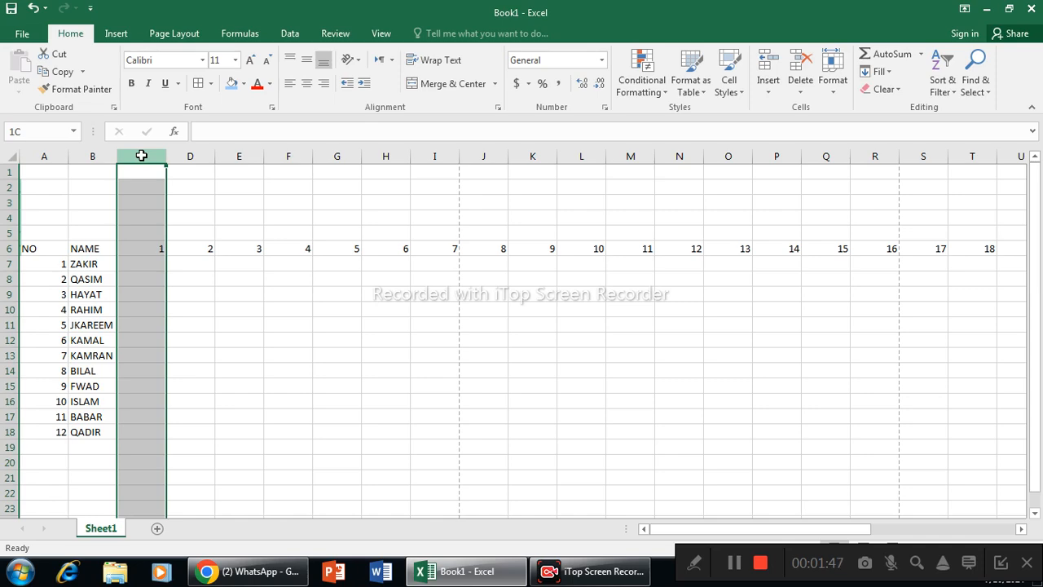
left_click_drag(141, 155, 940, 228)
left_click_drag(937, 533, 678, 556)
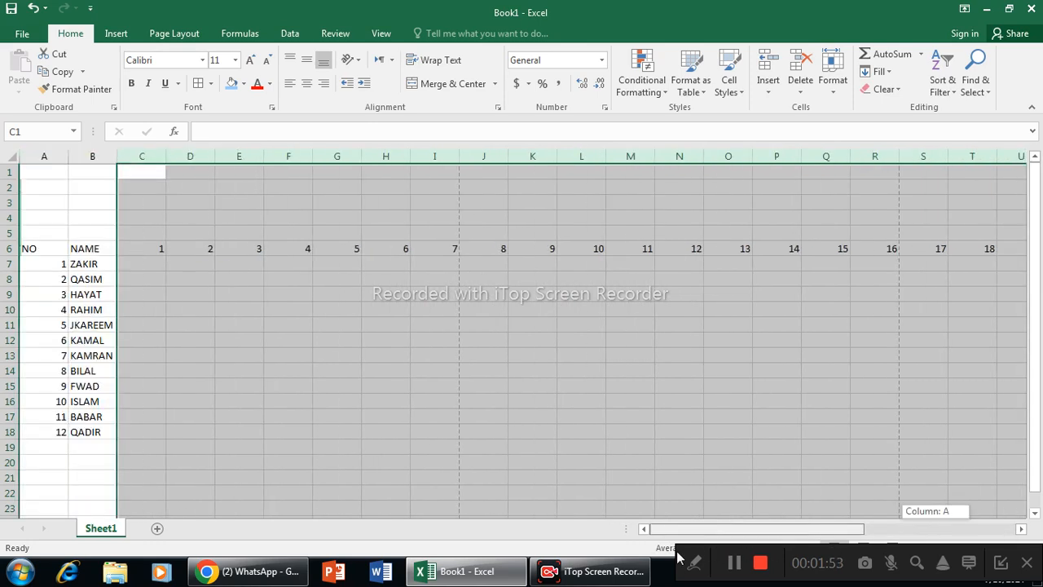
left_click_drag(165, 156, 140, 156)
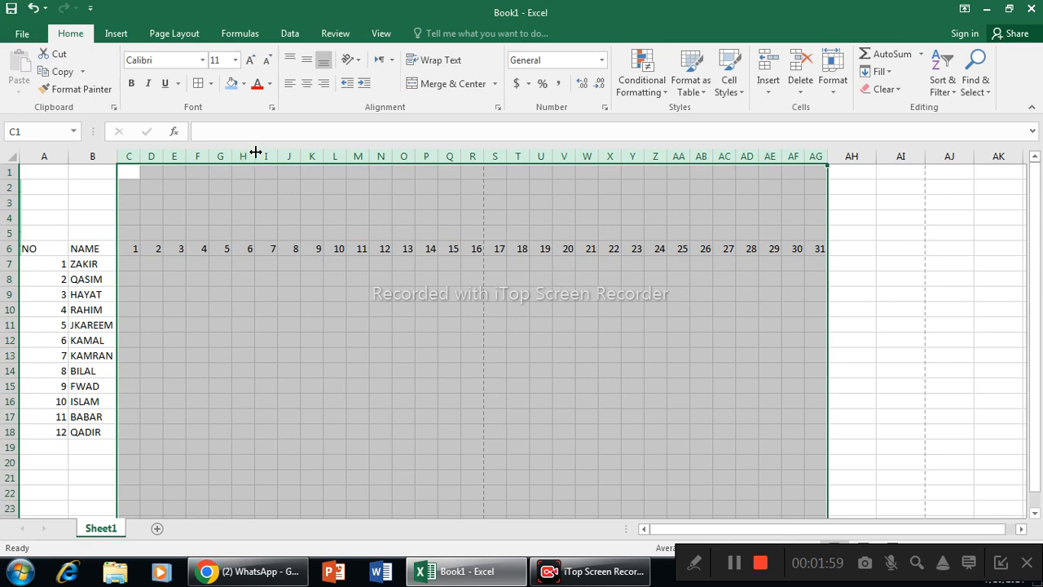
left_click_drag(253, 156, 240, 158)
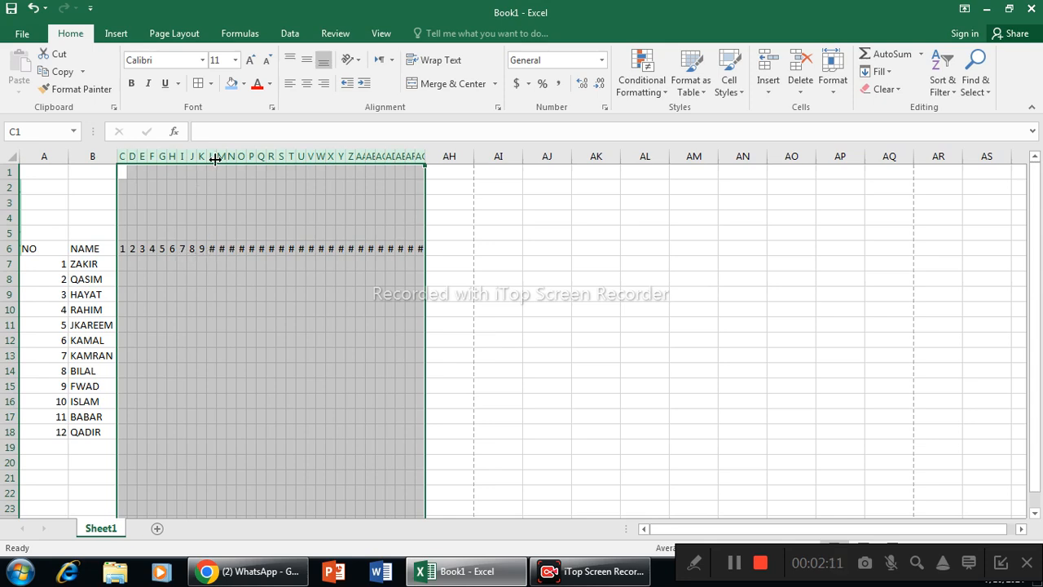
left_click_drag(216, 159, 263, 158)
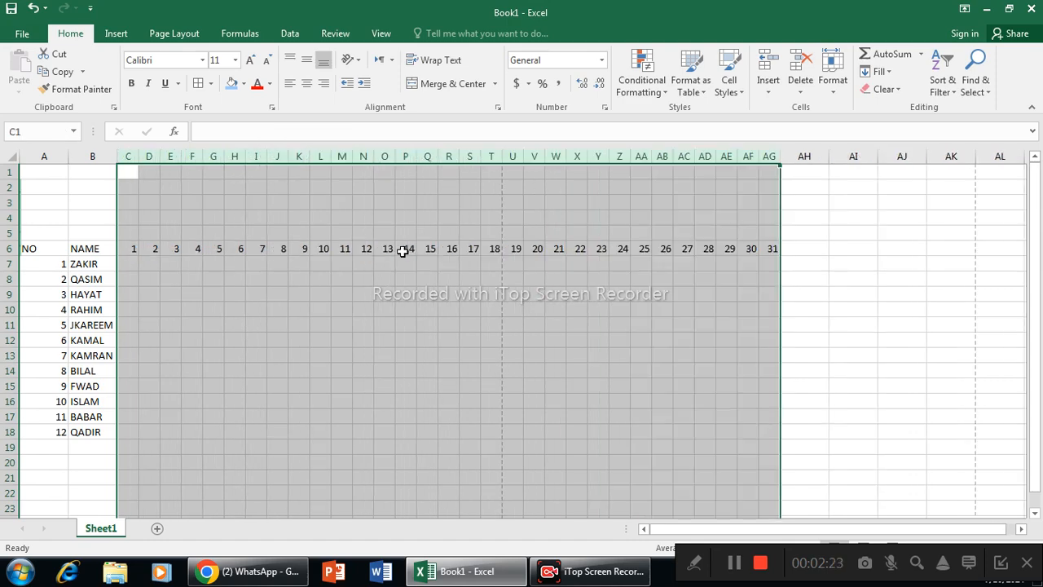
Undo the width changes to columns C through AG and deselect the columns.
key("ctrl+z")
key("ctrl+z")
key("ctrl+z")
key("ctrl+z")
key("ctrl+z")
key("ctrl+z")
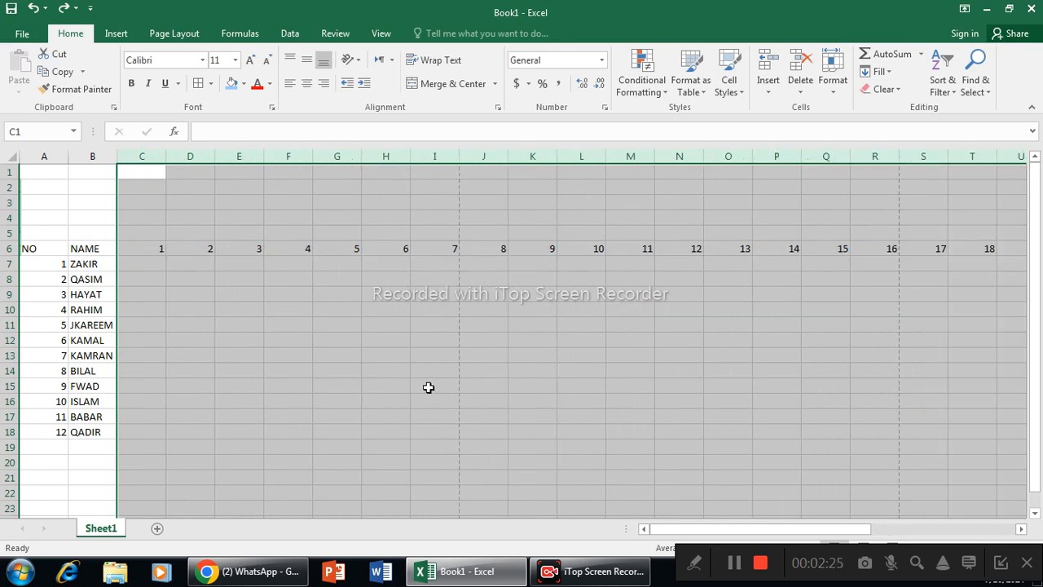
left_click(429, 387)
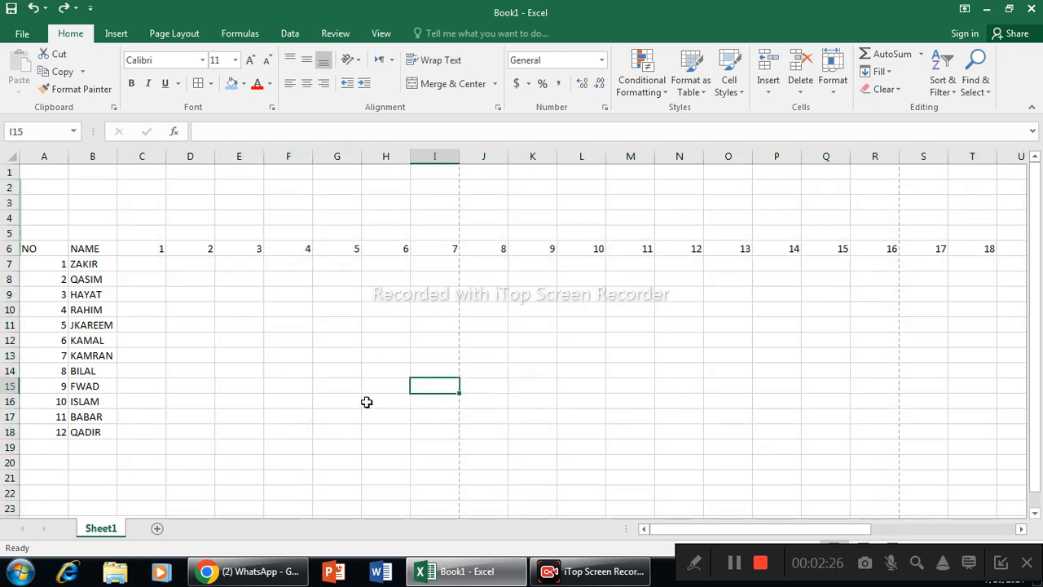
Try auto-fitting the width of every column in the sheet, and undo the change.
left_click(10, 155)
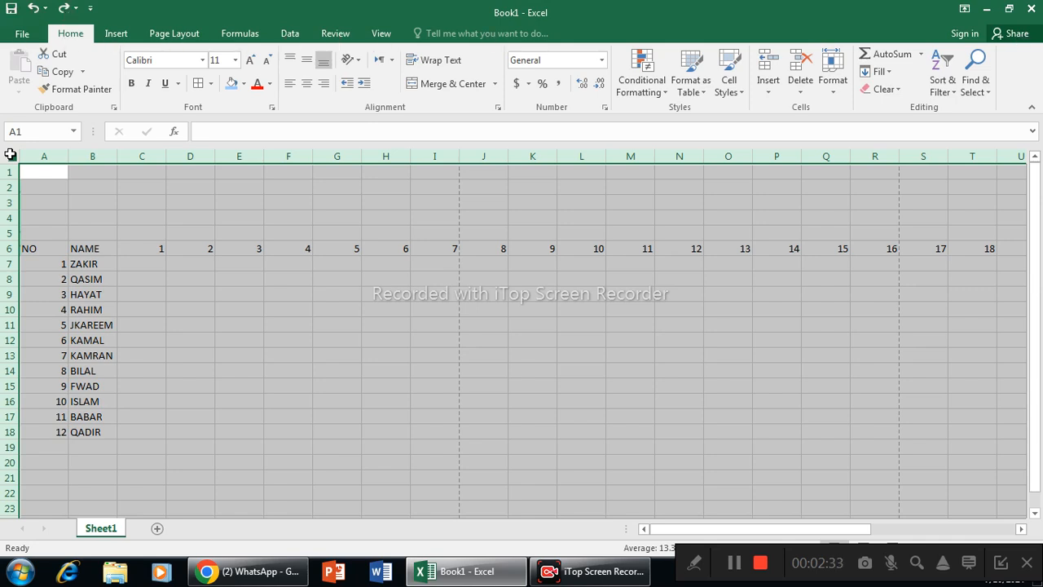
key("alt+h")
key("o")
key("i")
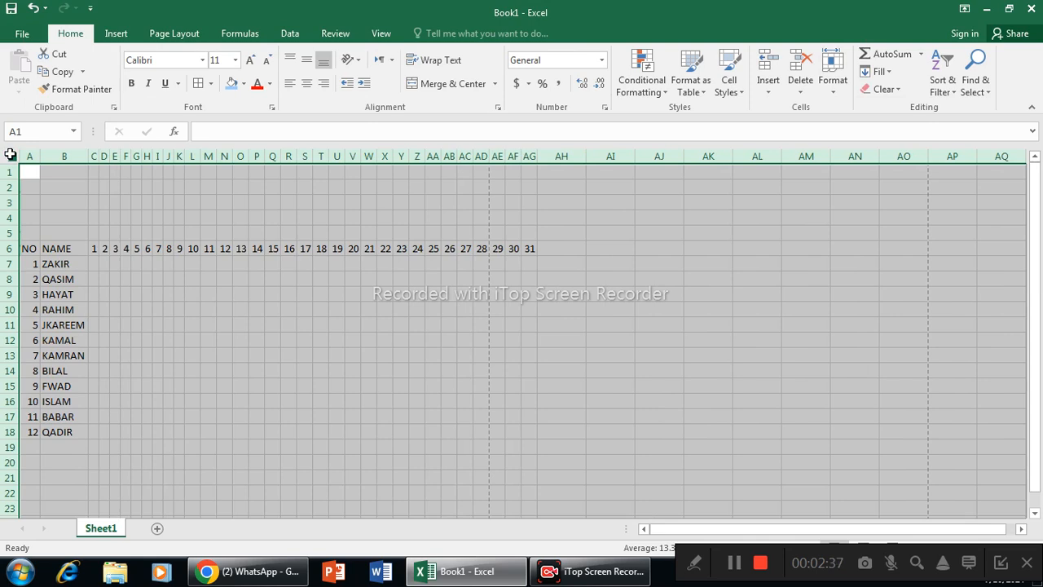
key("ctrl+z")
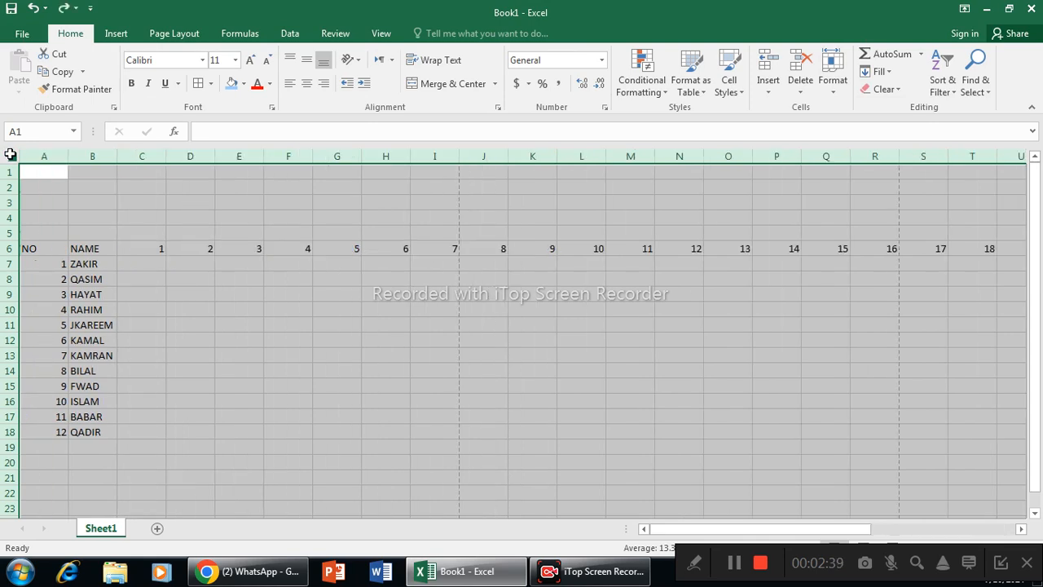
Auto-fit the width of all columns in the sheet to their contents.
key("alt")
key("h")
key("o")
key("i")
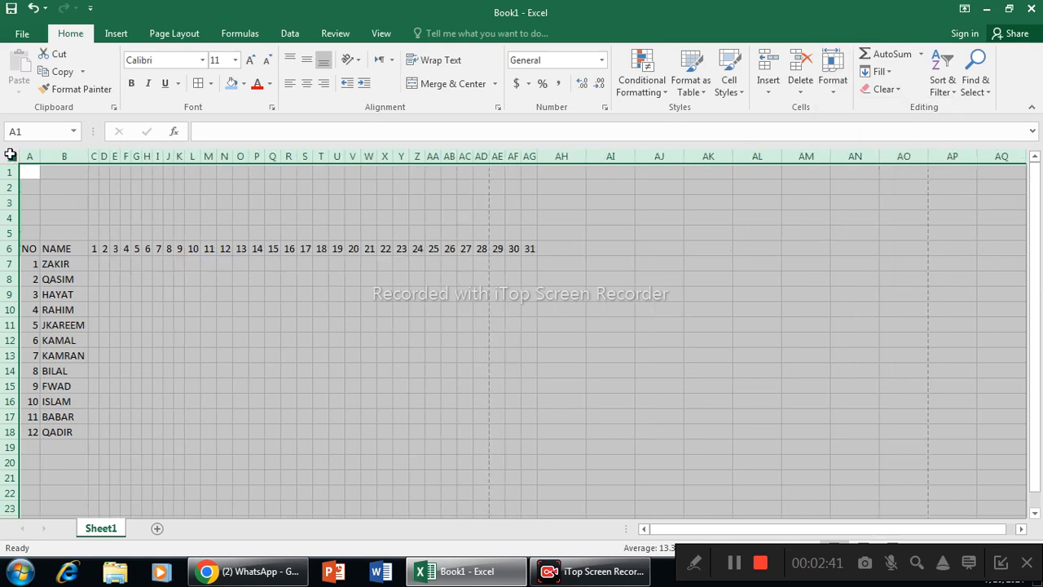
left_click(351, 326)
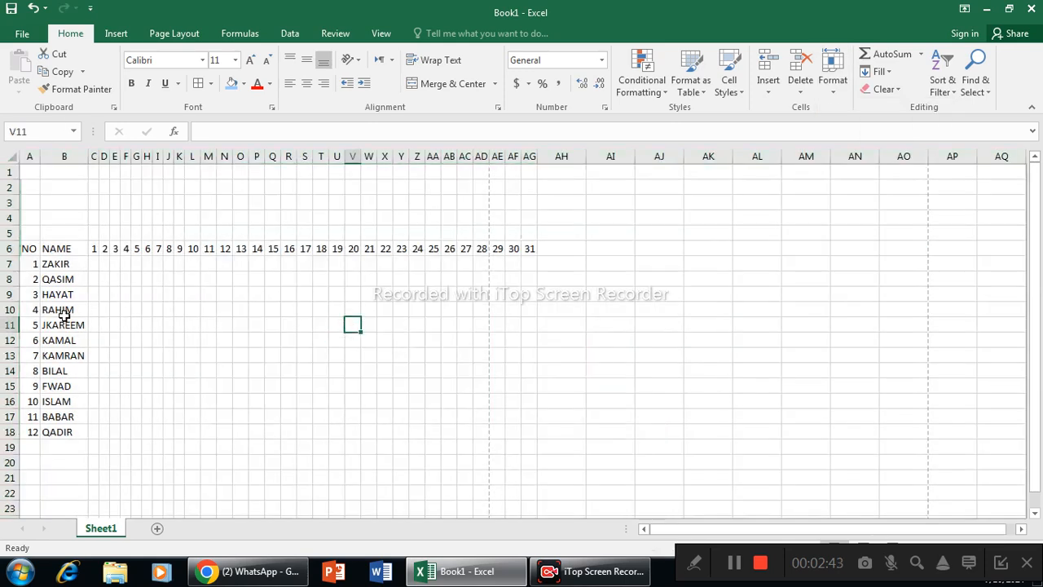
Try making rows 8 and 10 taller, and reset them by auto-fitting the height of all rows in the sheet.
left_click_drag(16, 287, 11, 357)
left_click(13, 156)
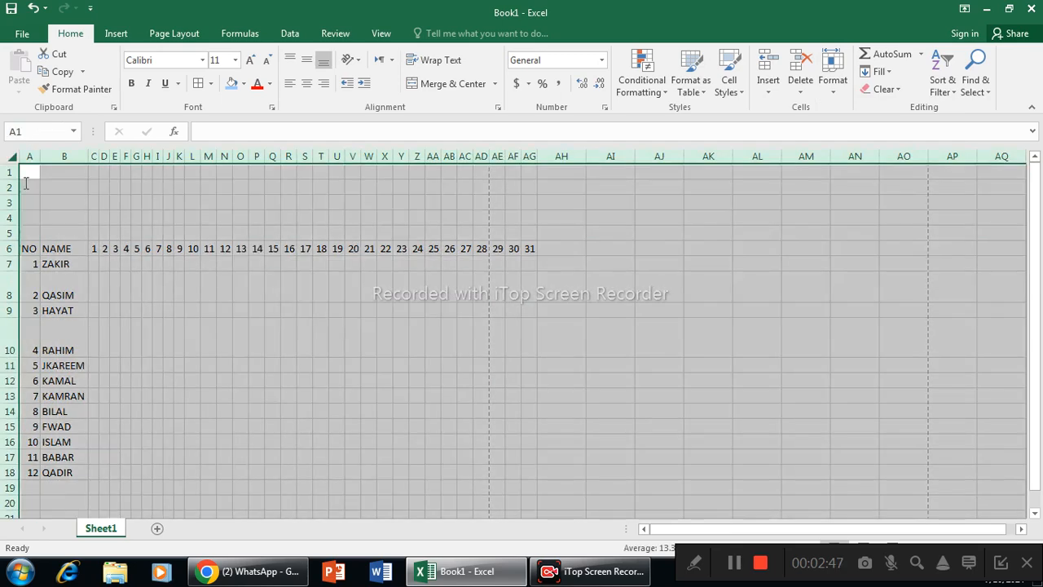
key("alt")
key("h")
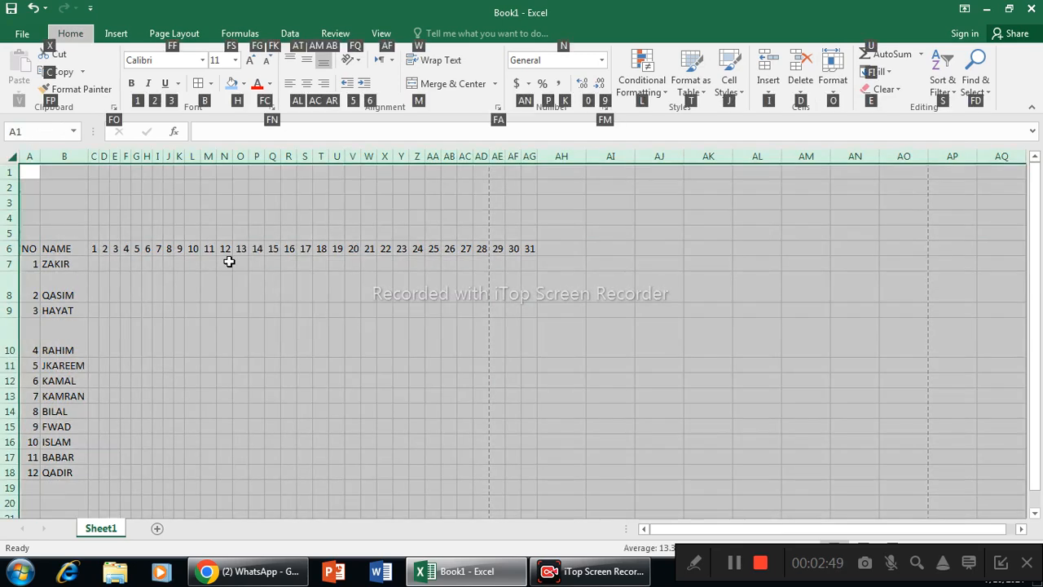
key("o")
key("a")
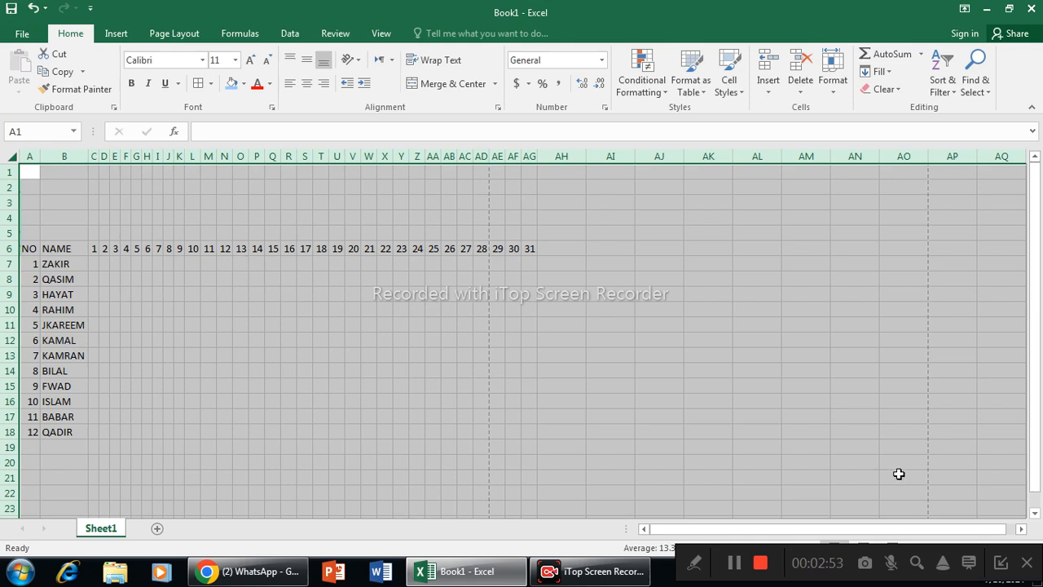
left_click(496, 370)
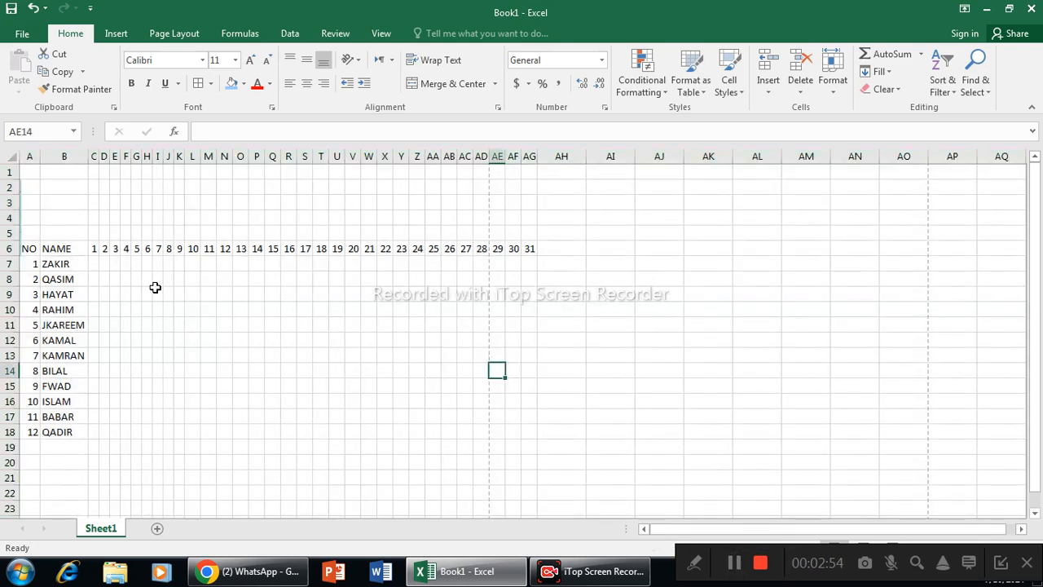
Check in the system calendar which weekday July 1, 2024 falls on, to match the day numbers in row 6.
left_click(156, 290)
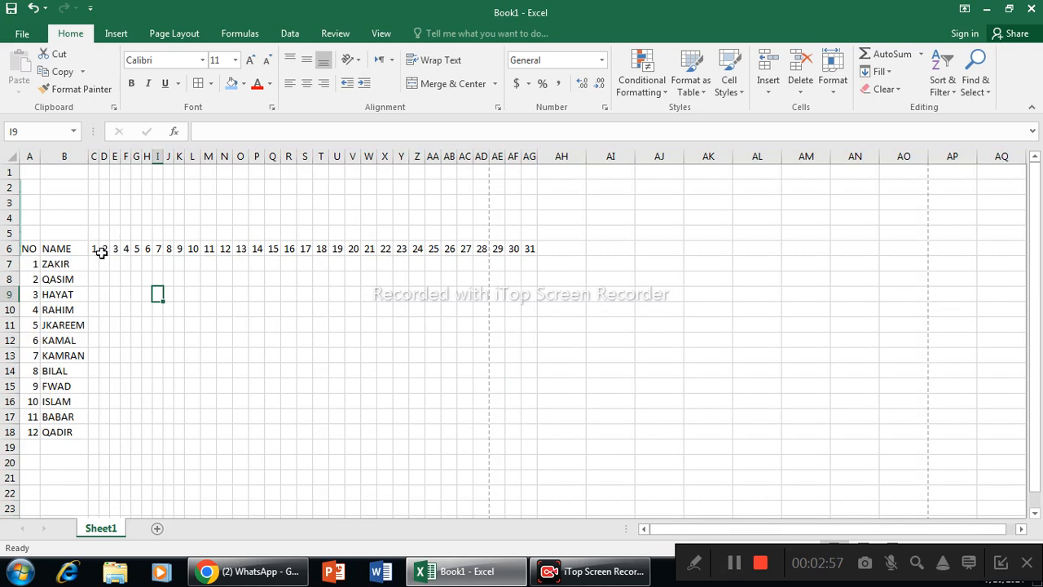
left_click_drag(94, 251, 529, 248)
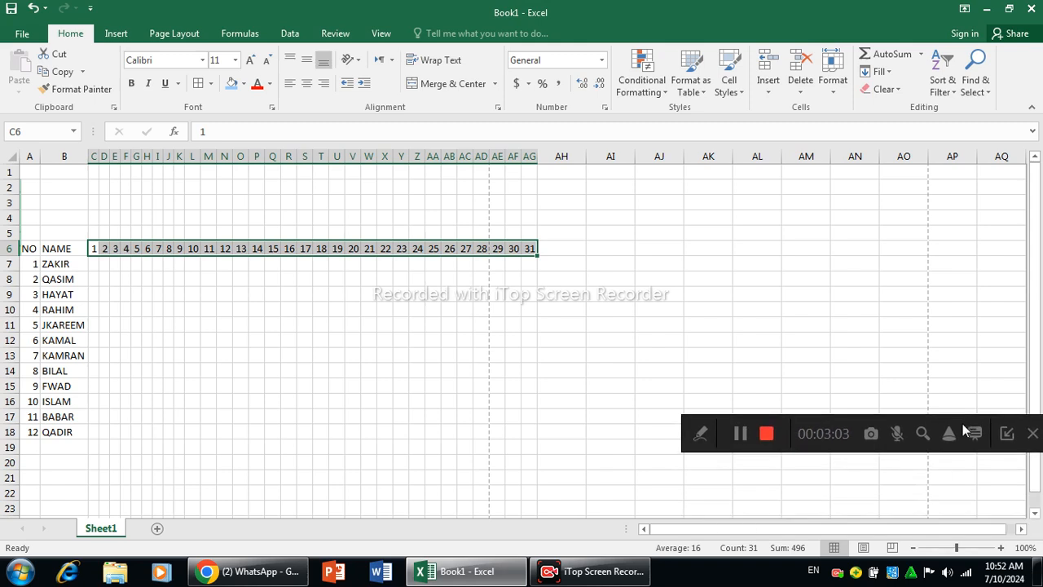
left_click(1004, 571)
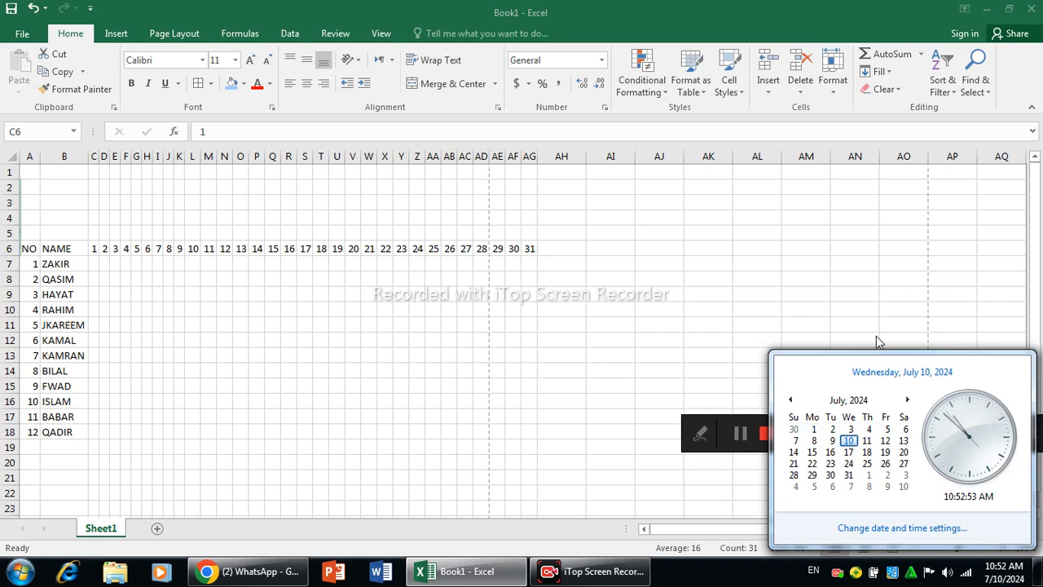
left_click(866, 300)
left_click(481, 371)
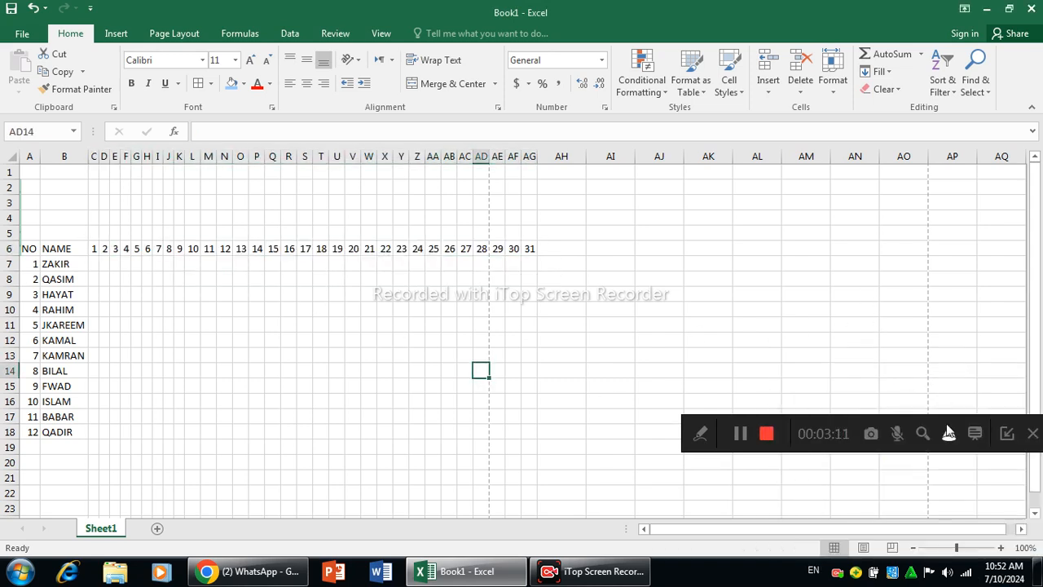
left_click_drag(932, 437, 931, 566)
Enter MON in cell C5 above day 1 and fill the weekday series across to AG5, above day 31.
left_click(96, 234)
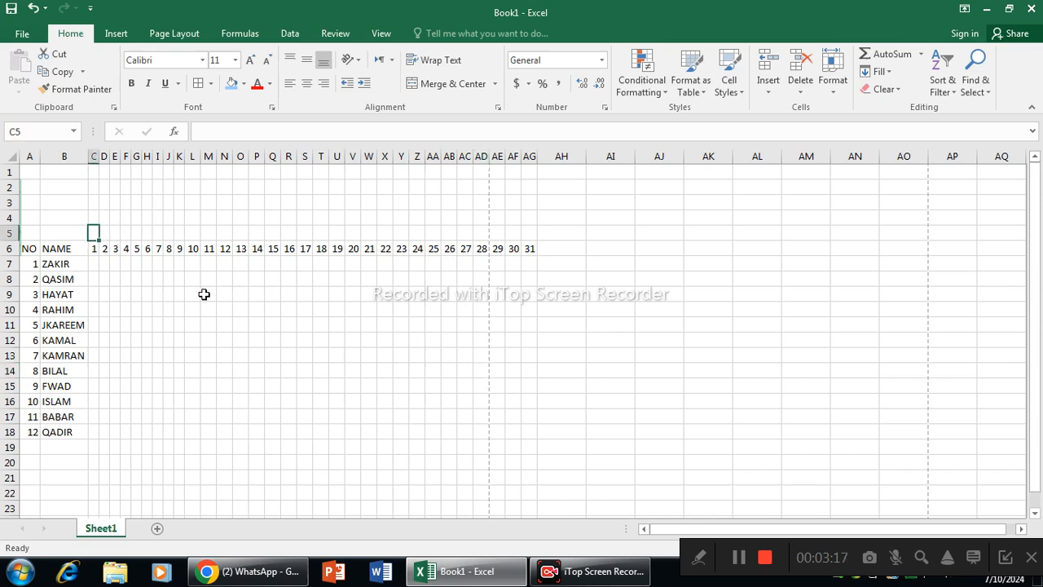
type("MON")
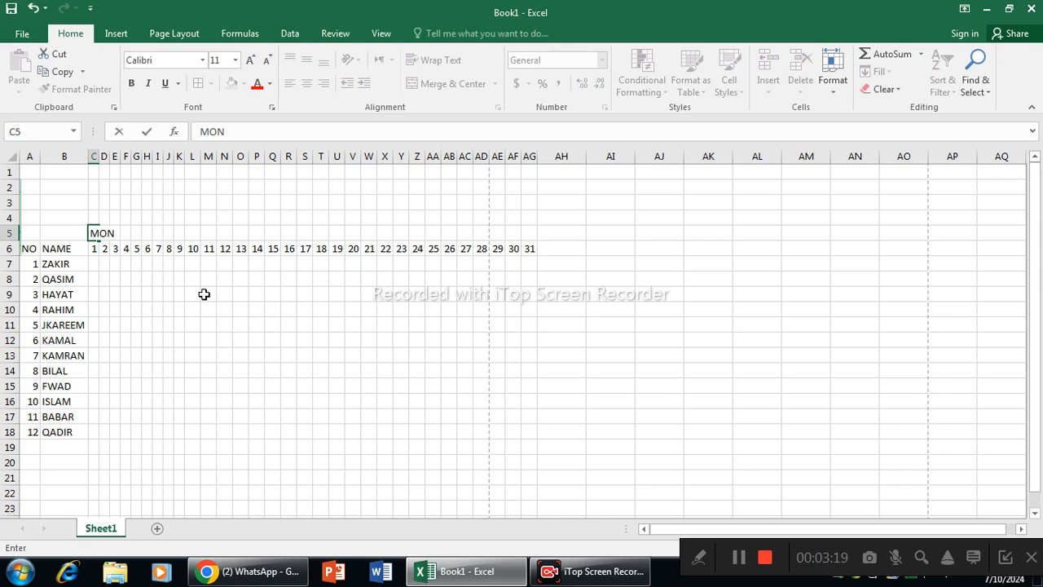
left_click(204, 294)
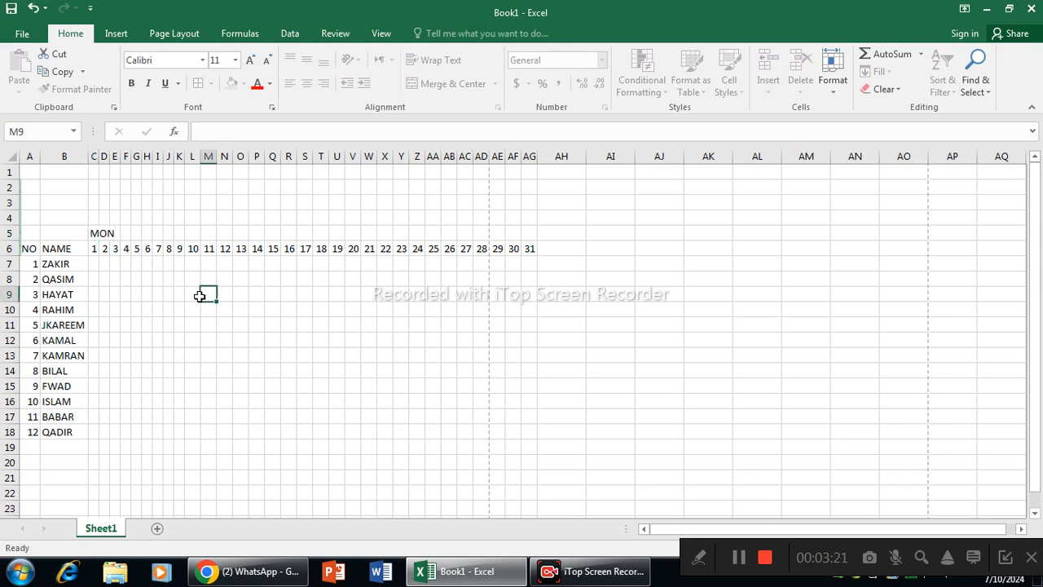
left_click(96, 236)
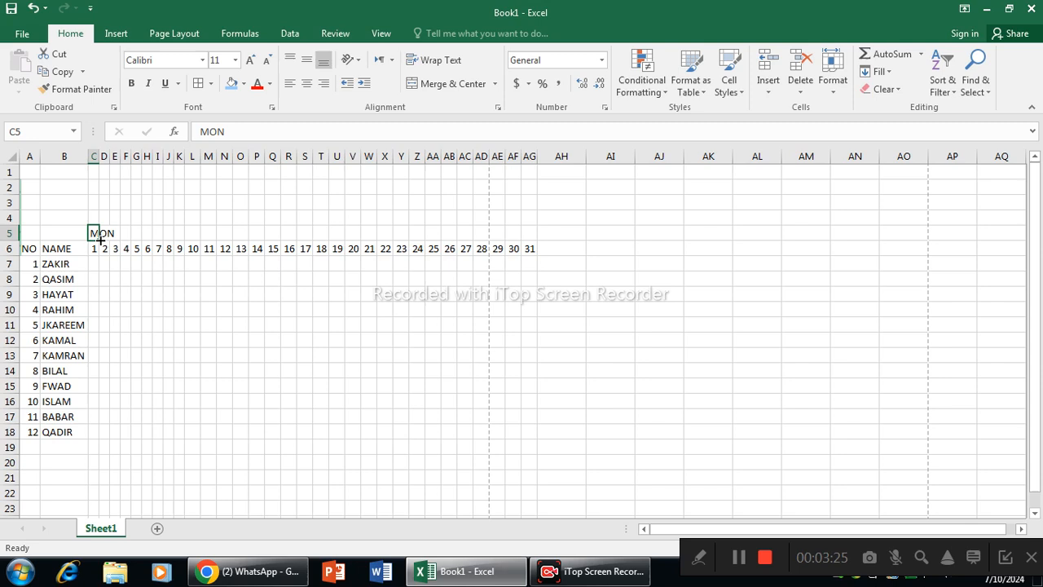
left_click_drag(100, 240, 538, 260)
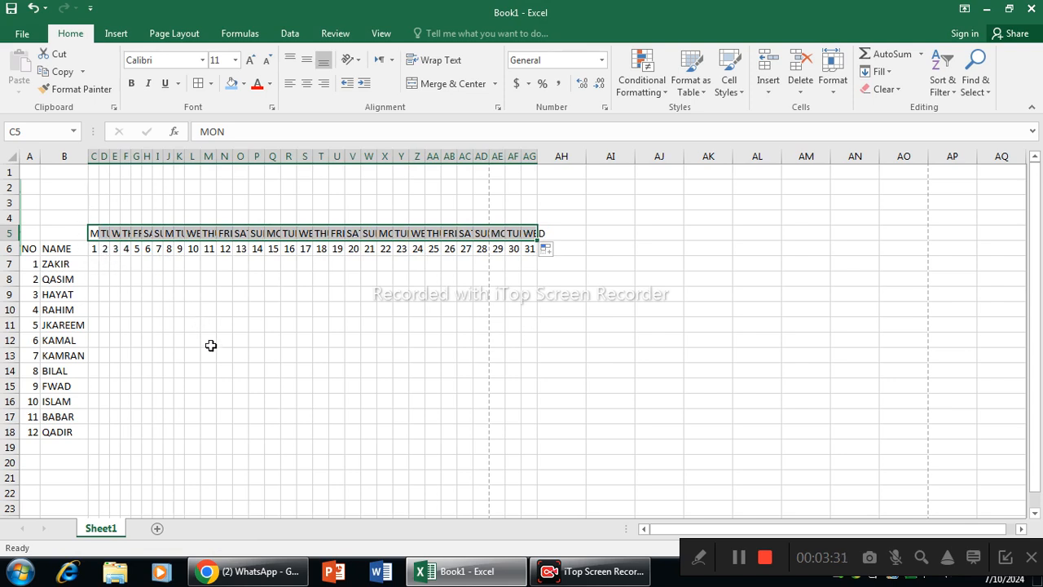
Try angling the weekday labels in C5:AG5 counterclockwise and clockwise.
left_click(356, 63)
left_click(374, 79)
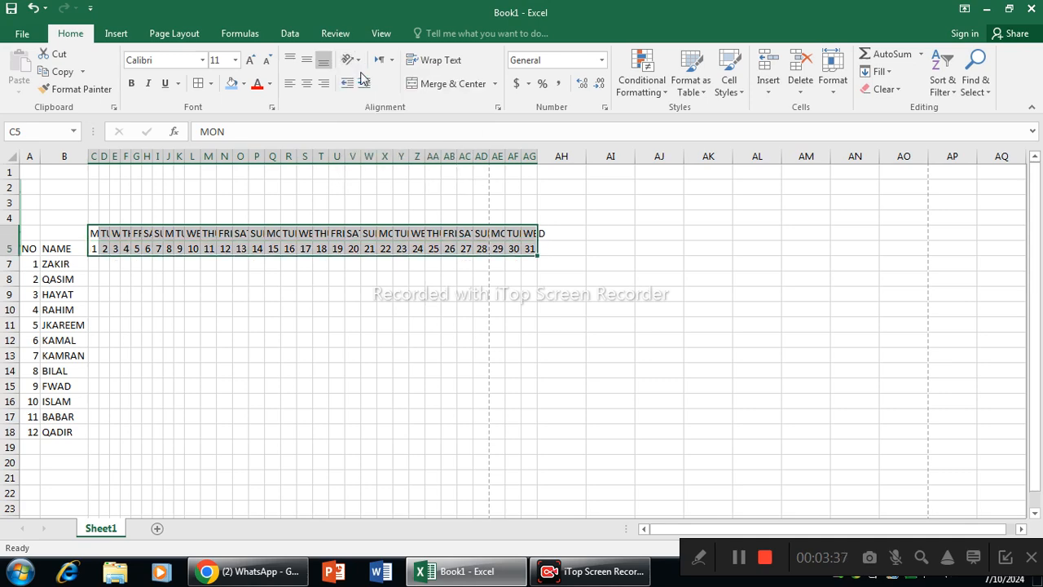
left_click(351, 59)
left_click(379, 97)
Set the weekday labels in C5:AG5 to the Vertical Text orientation.
left_click(351, 65)
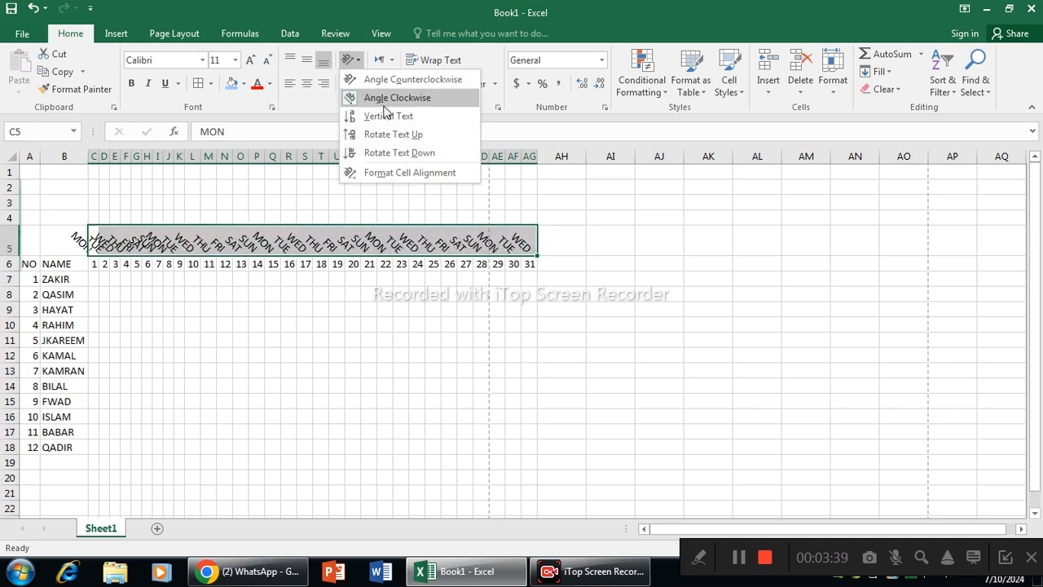
left_click(383, 115)
left_click(356, 63)
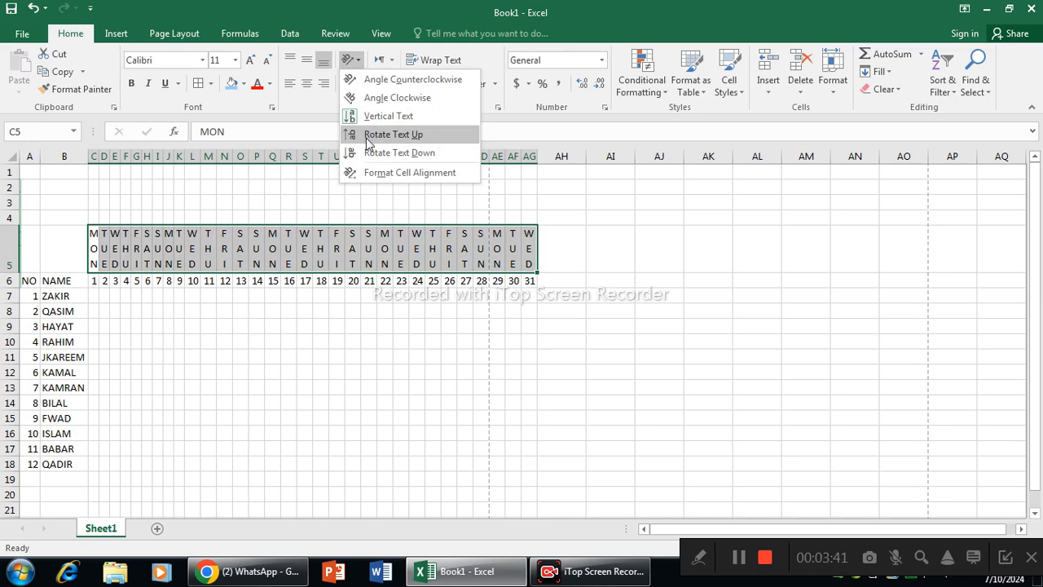
left_click(371, 119)
left_click(351, 60)
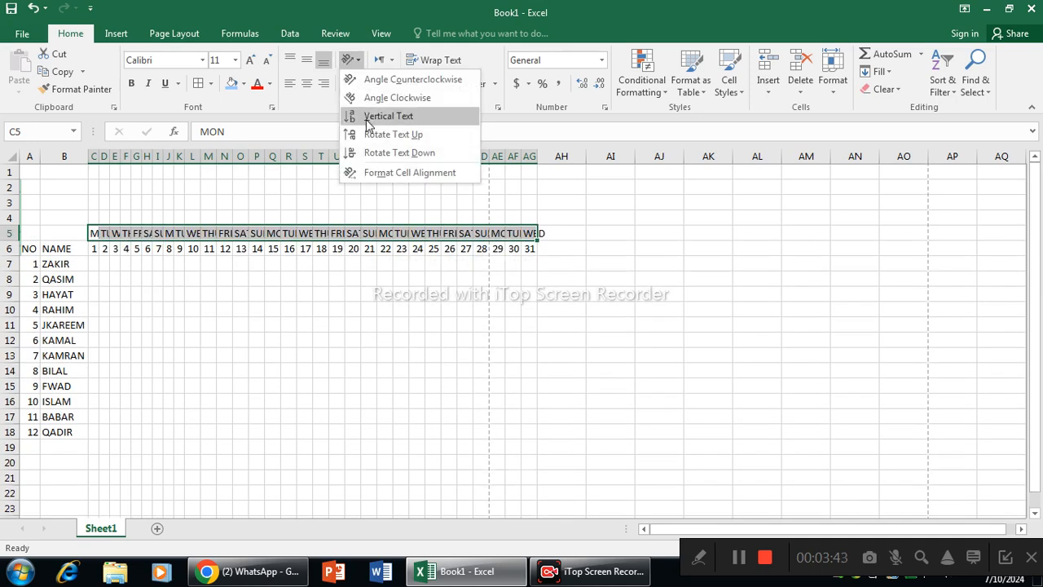
left_click(373, 115)
left_click(386, 322)
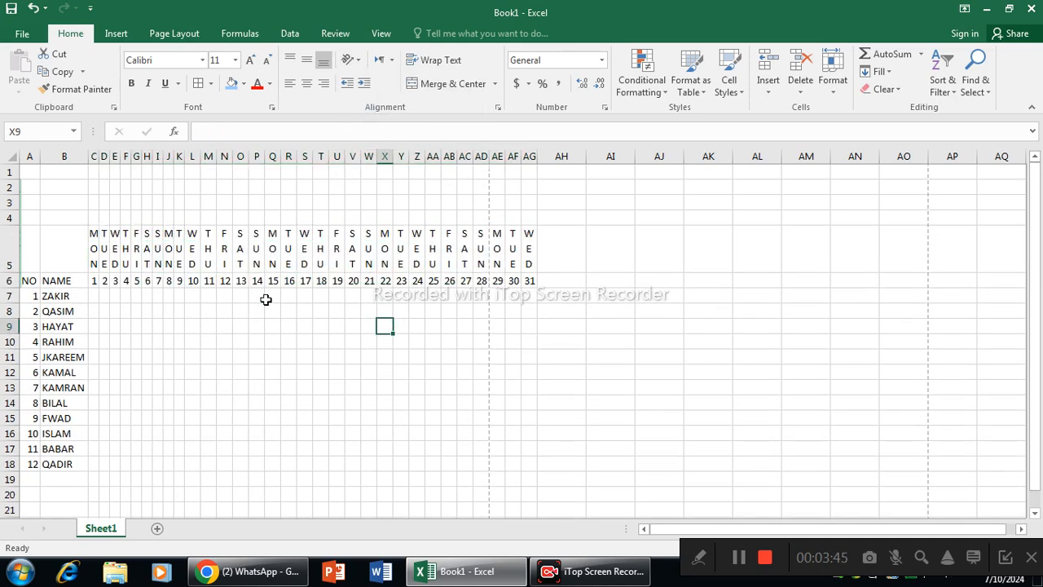
Apply all borders to the day grid C5:AG18 and to the number and name columns A5:B18.
left_click_drag(93, 236, 530, 464)
left_click(198, 83)
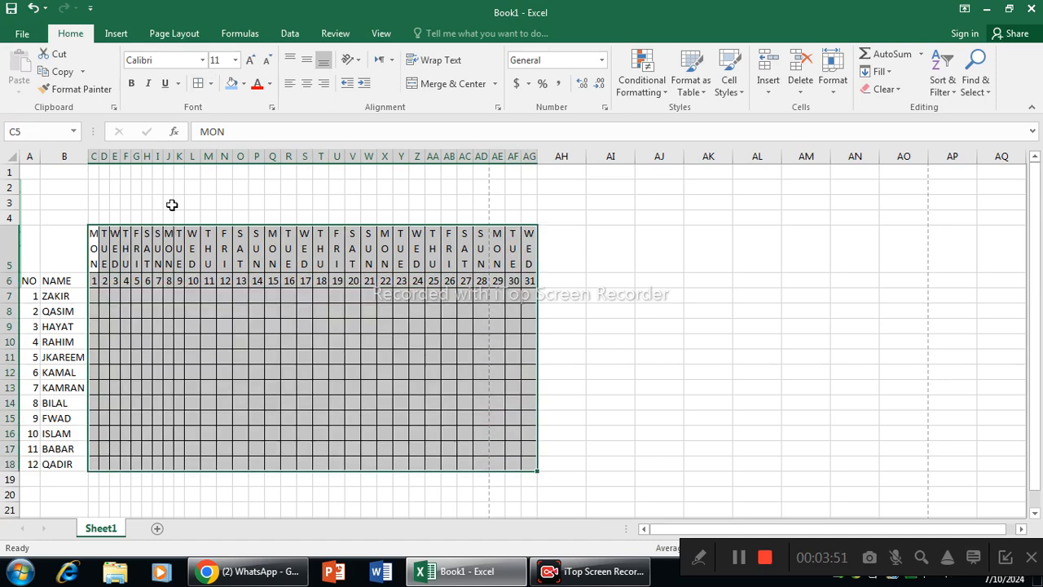
left_click_drag(26, 246, 92, 391)
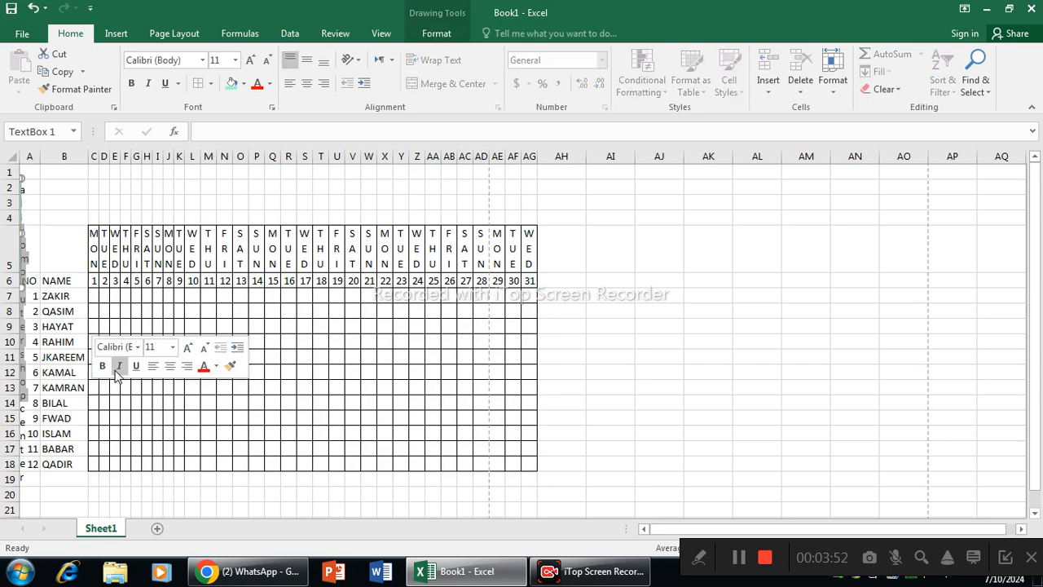
left_click(126, 278)
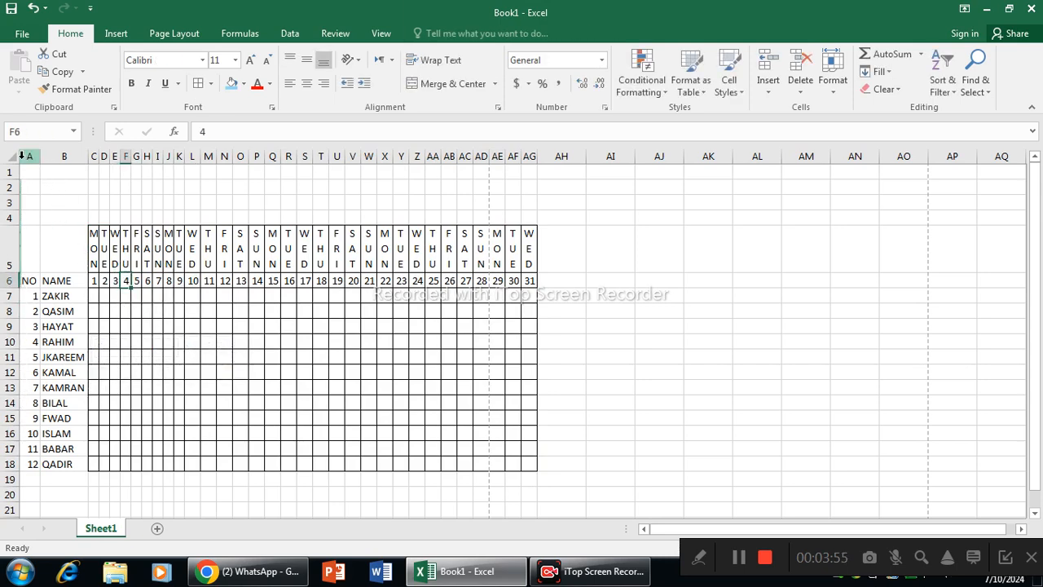
left_click_drag(35, 249, 84, 467)
left_click(198, 84)
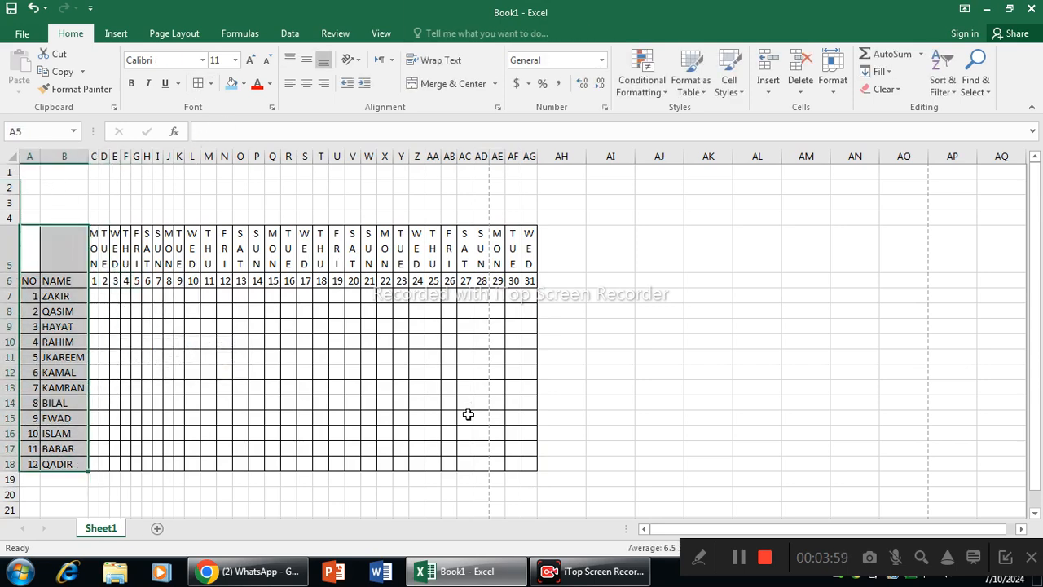
left_click(467, 414)
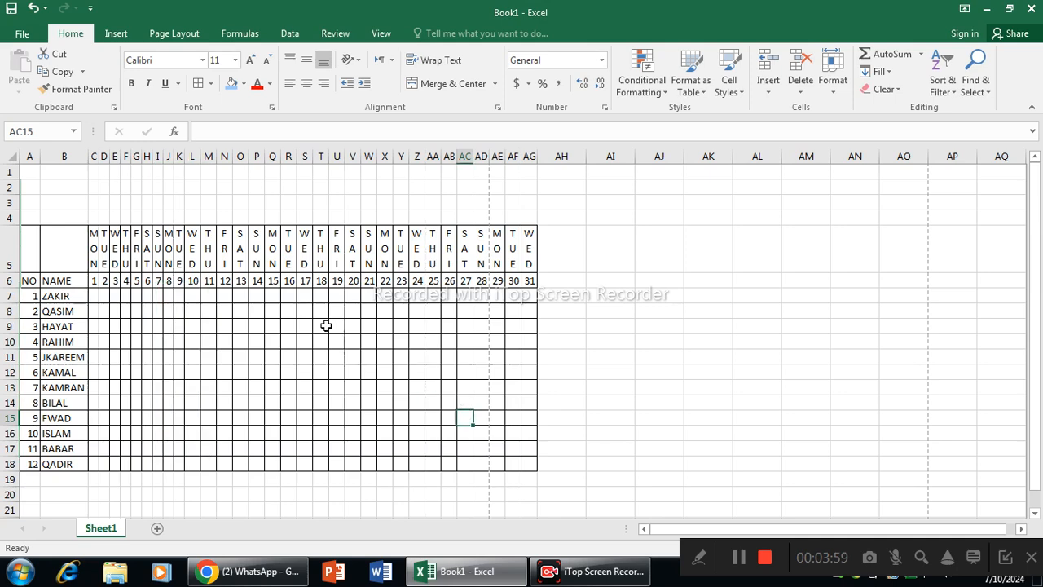
Auto-fit all column widths again so the day columns suit the vertical weekday labels.
left_click(10, 156)
key("alt+h")
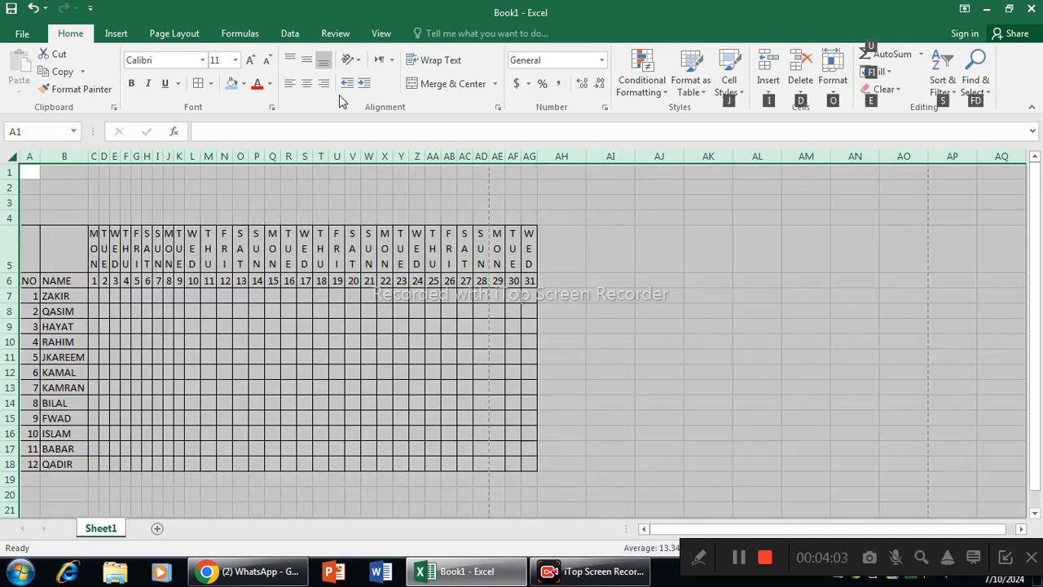
key("o")
key("i")
left_click(536, 464)
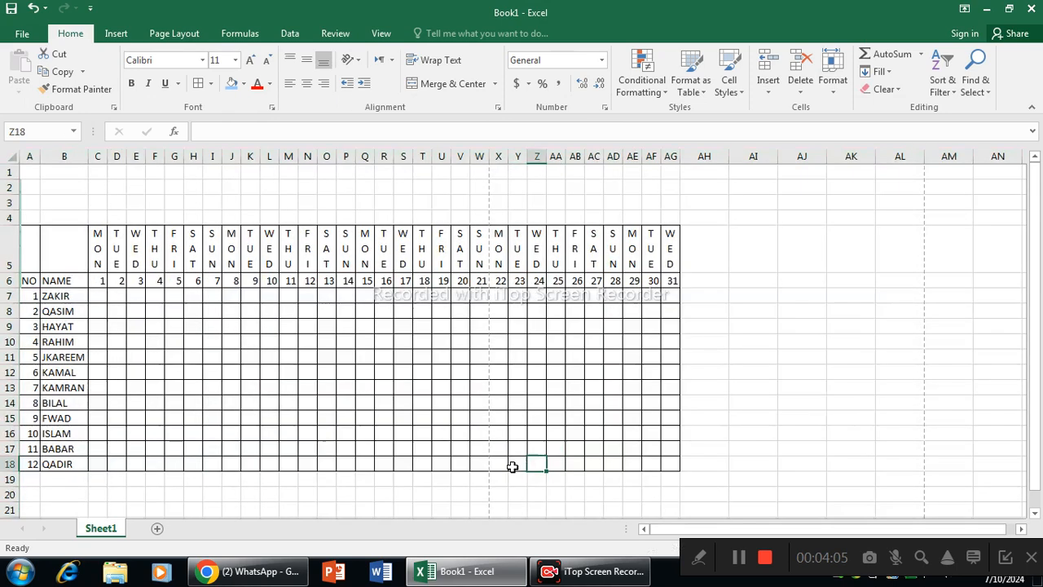
left_click(693, 437)
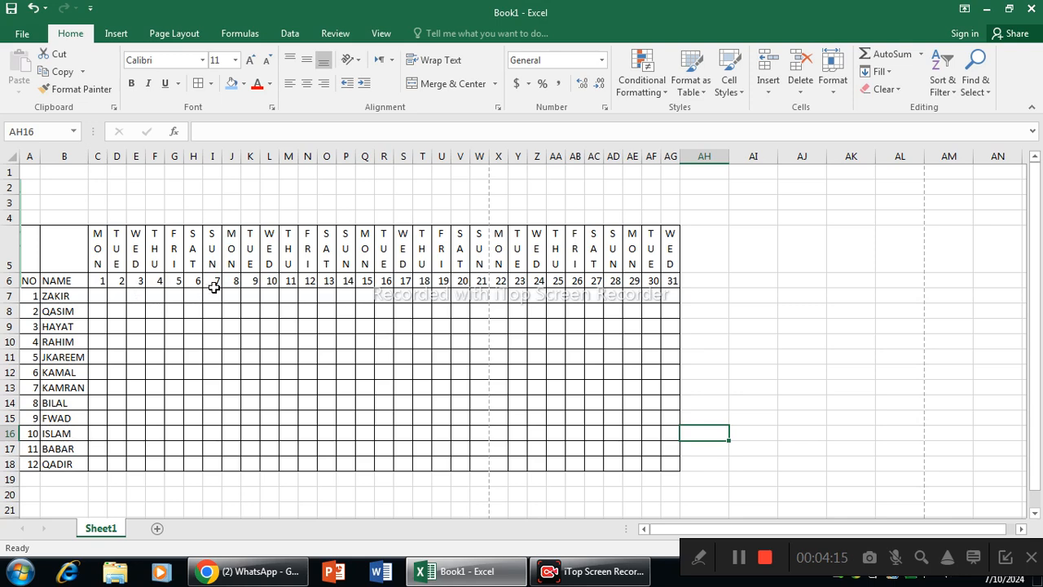
Fill the Sunday column for day 7, cells I6:I18, with light blue.
left_click_drag(215, 285, 214, 464)
left_click(234, 84)
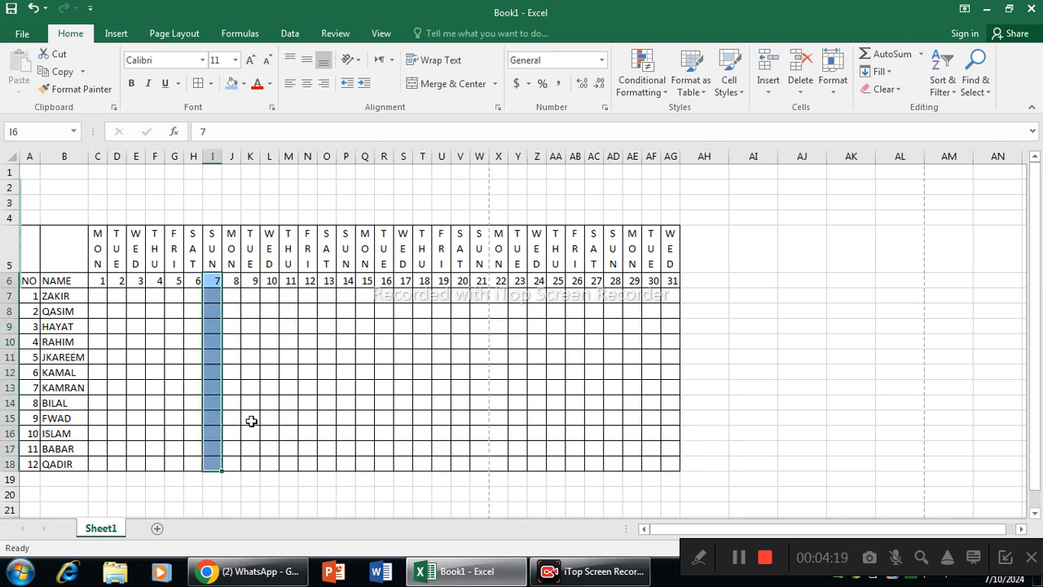
left_click(250, 420)
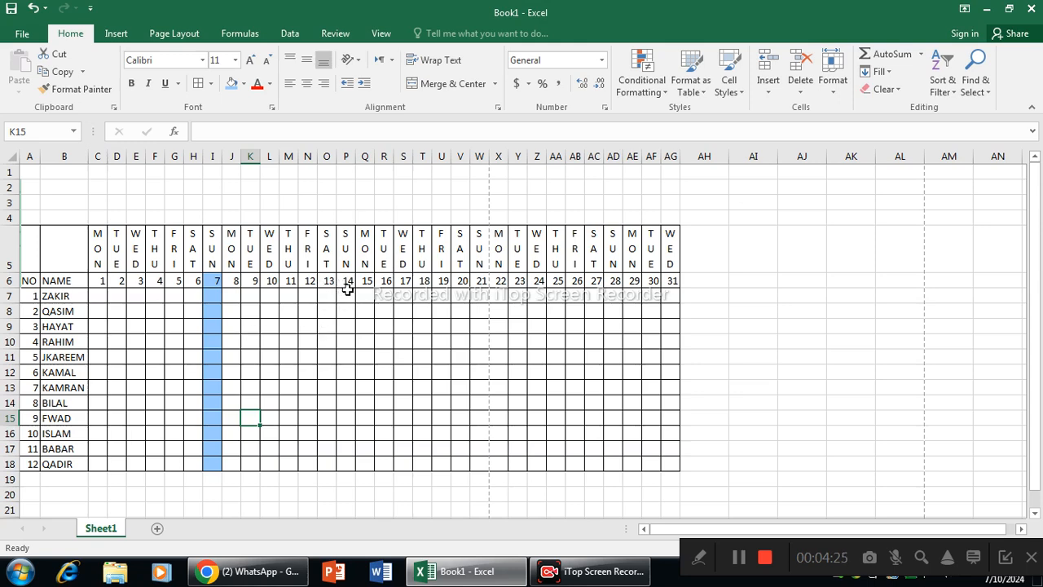
Fill the Sunday columns for days 14, 21 and 28 (P6:P18, W6:W18 and AD6:AD18) with light blue.
left_click_drag(347, 287, 344, 459)
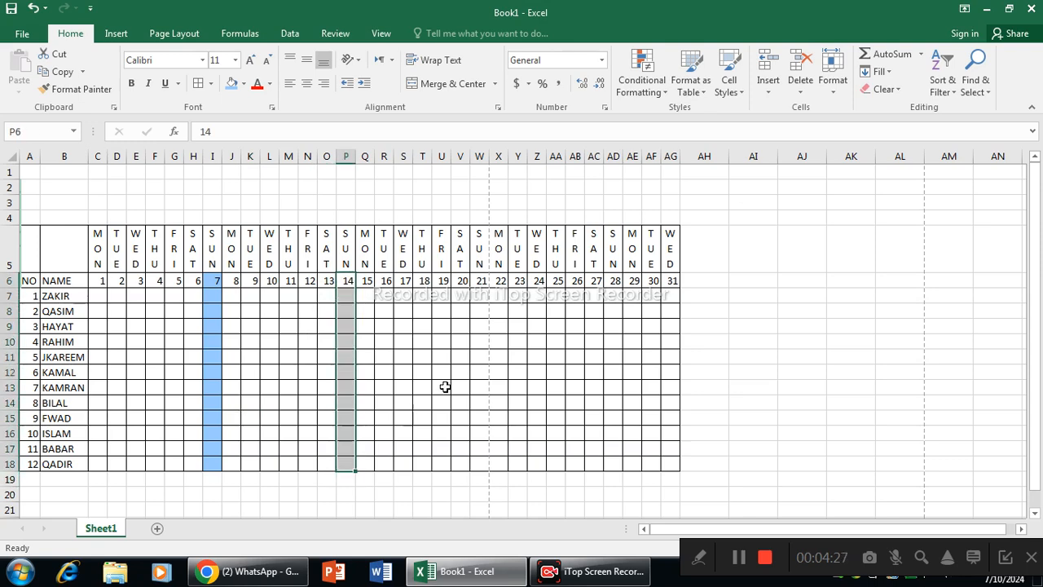
left_click_drag(479, 280, 481, 463)
left_click_drag(613, 285, 613, 463)
left_click(232, 87)
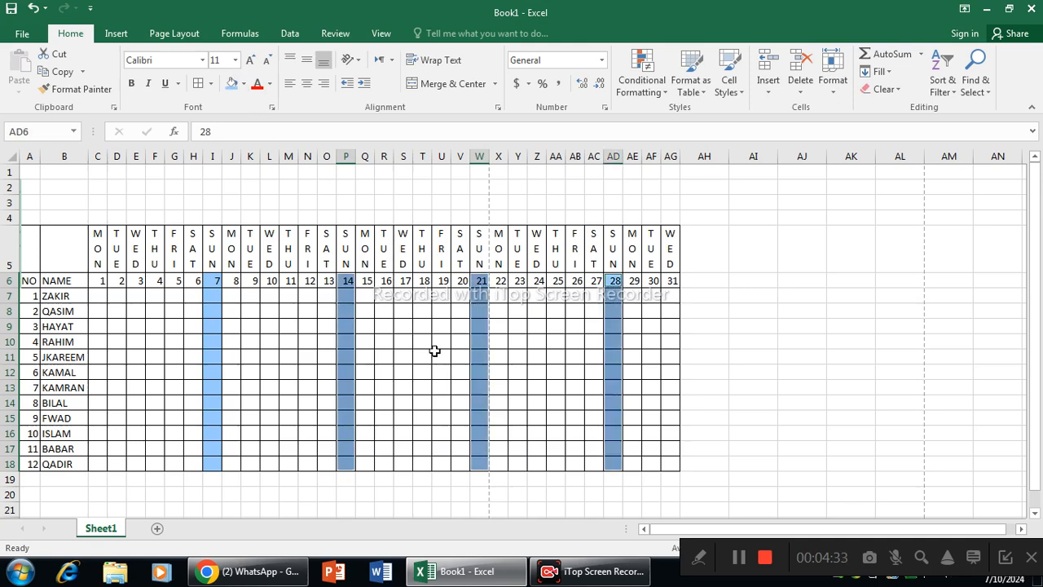
Add the headings PRESENT, ABSENT and LEAVE in cells AH6, AI6 and AJ6, beside day 31.
left_click(492, 399)
left_click(697, 284)
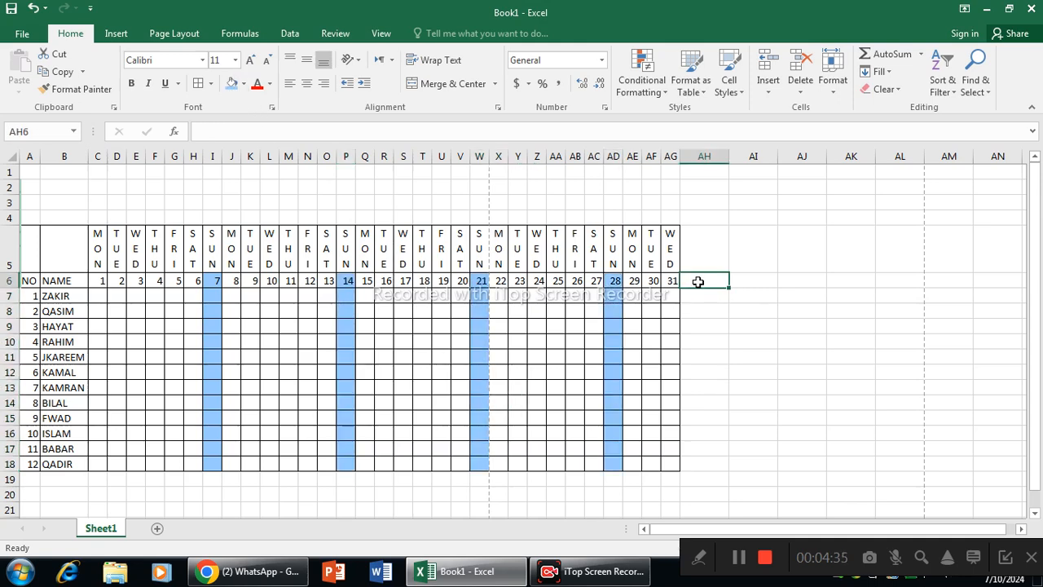
type("PRES")
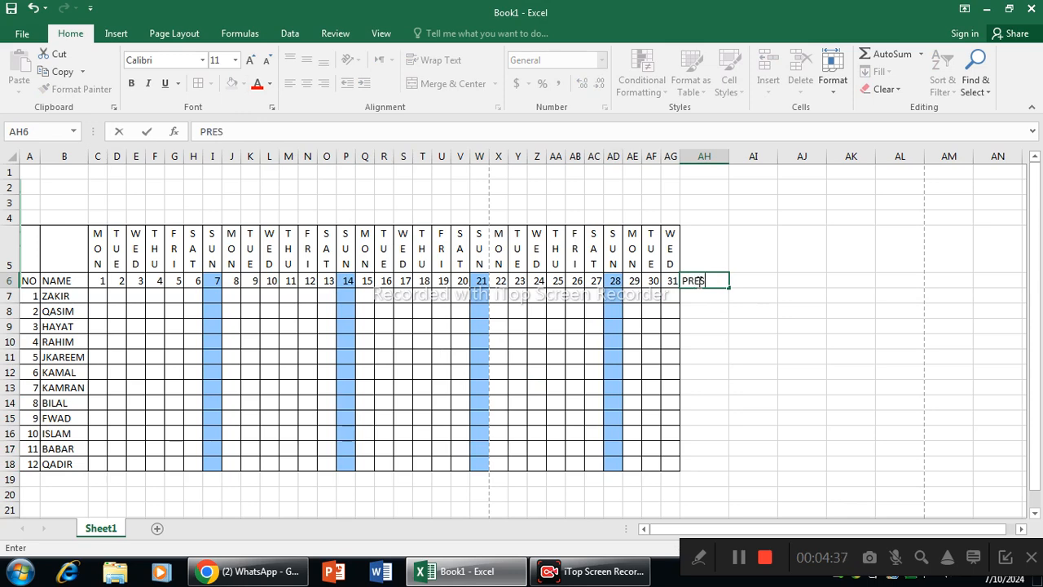
type("ENT")
key("Tab")
type("A")
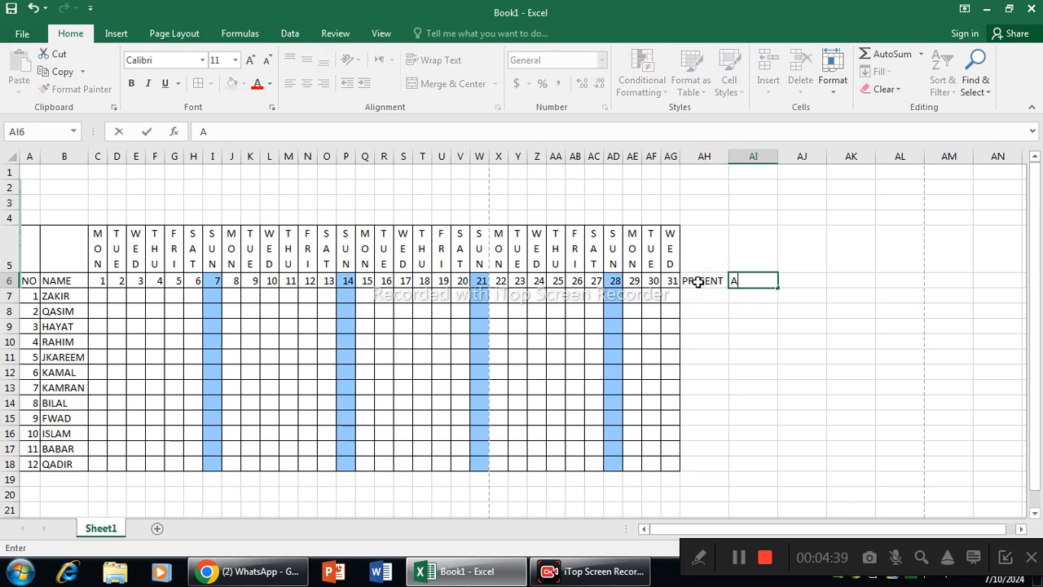
type("BSENT")
key("Tab")
type("LE")
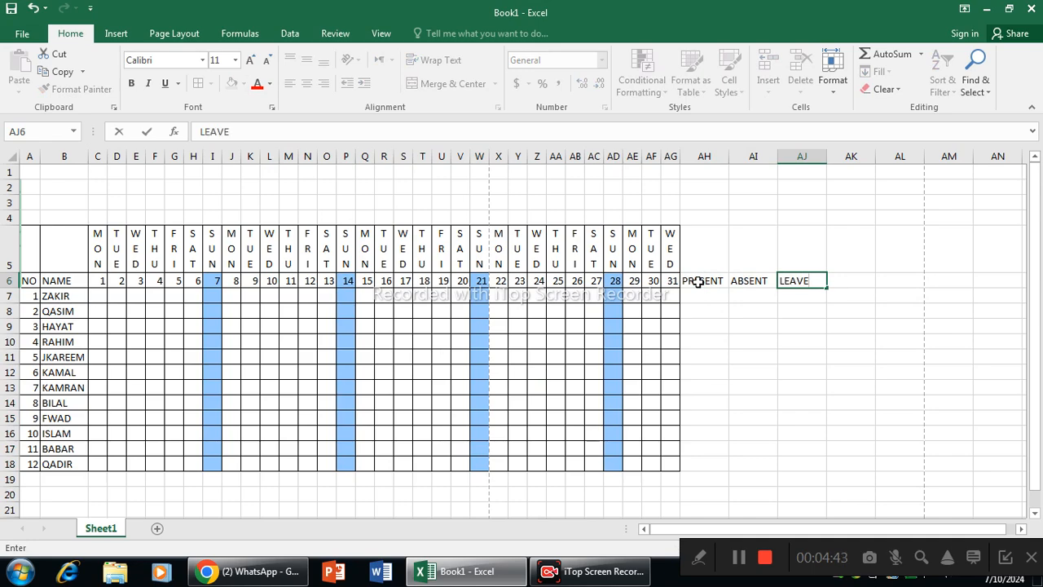
left_click(763, 368)
Apply all borders to the attendance totals block AH6:AJ18.
left_click_drag(706, 280, 800, 462)
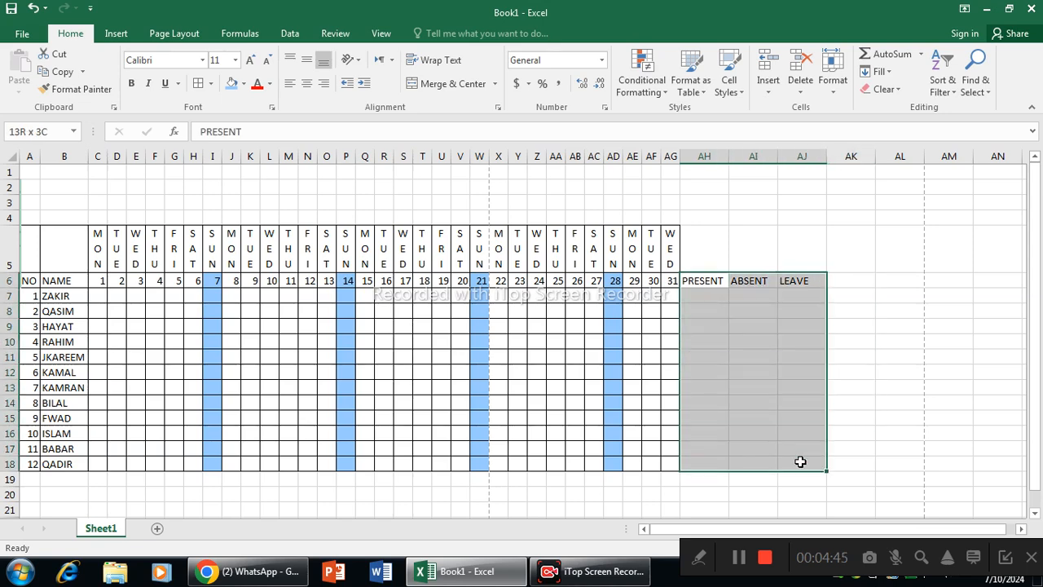
left_click(198, 83)
left_click(801, 387)
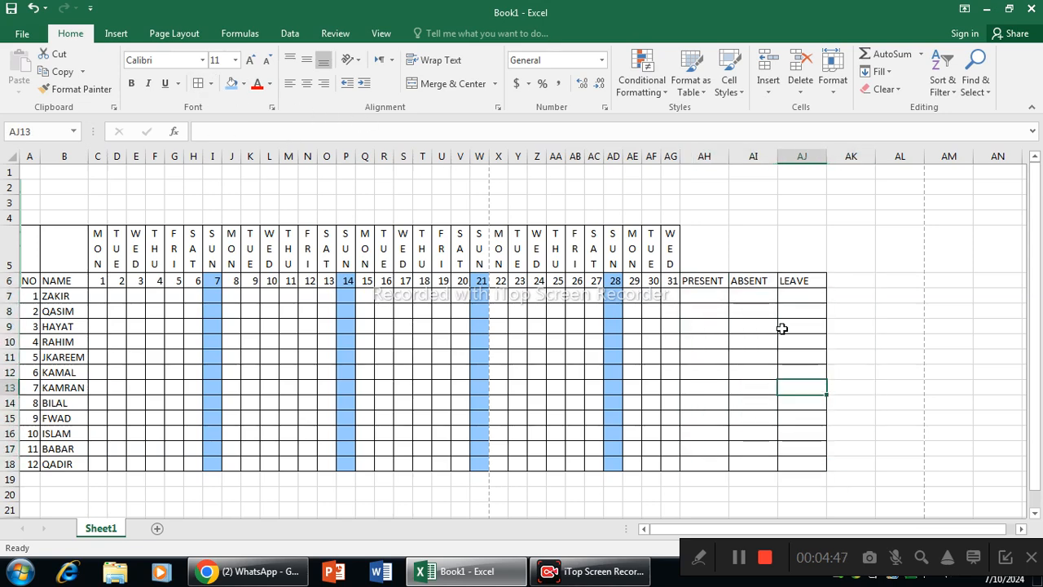
Narrow columns AH to AJ together and make their text bold at font size 9.
mouse_move(704, 155)
left_mouse_down()
mouse_move(793, 156)
mouse_move(722, 157)
left_mouse_up()
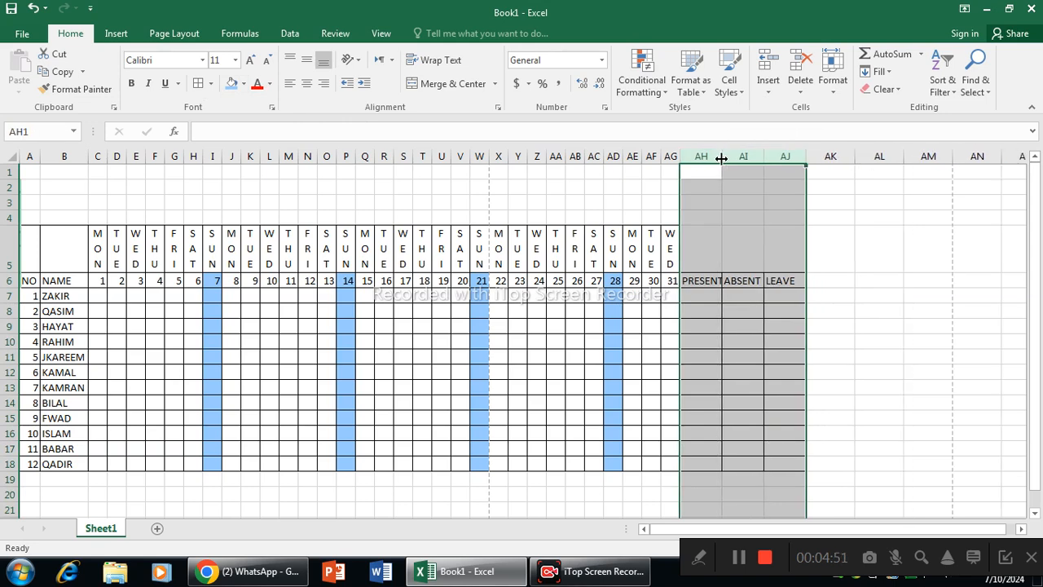
left_click(268, 60)
left_click(268, 60)
left_click(132, 83)
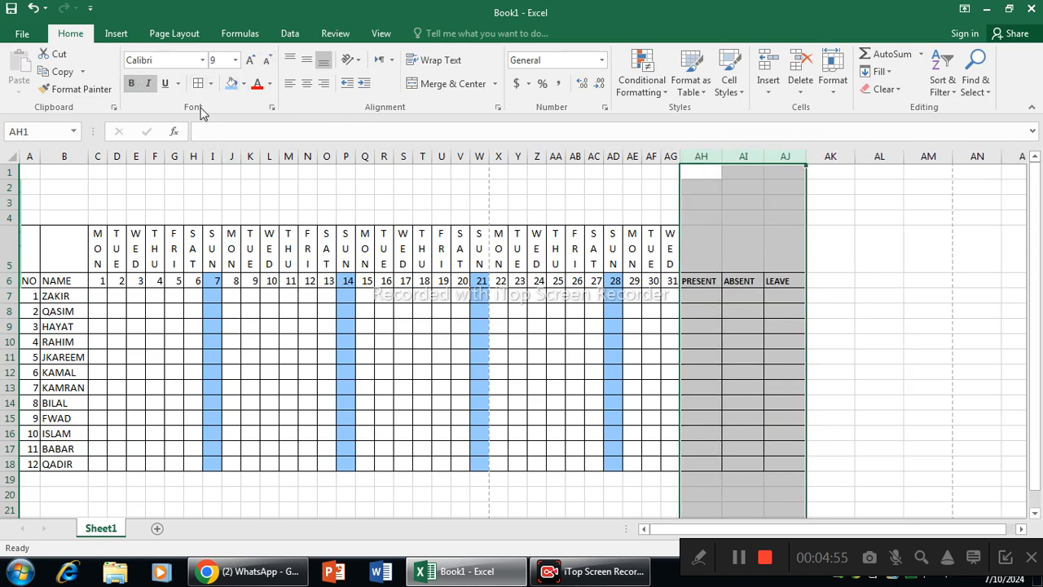
Narrow columns AH to AJ further so PRESENT, ABSENT and LEAVE fit tightly, with AI and AJ slimmer than AH.
left_click_drag(722, 157, 719, 157)
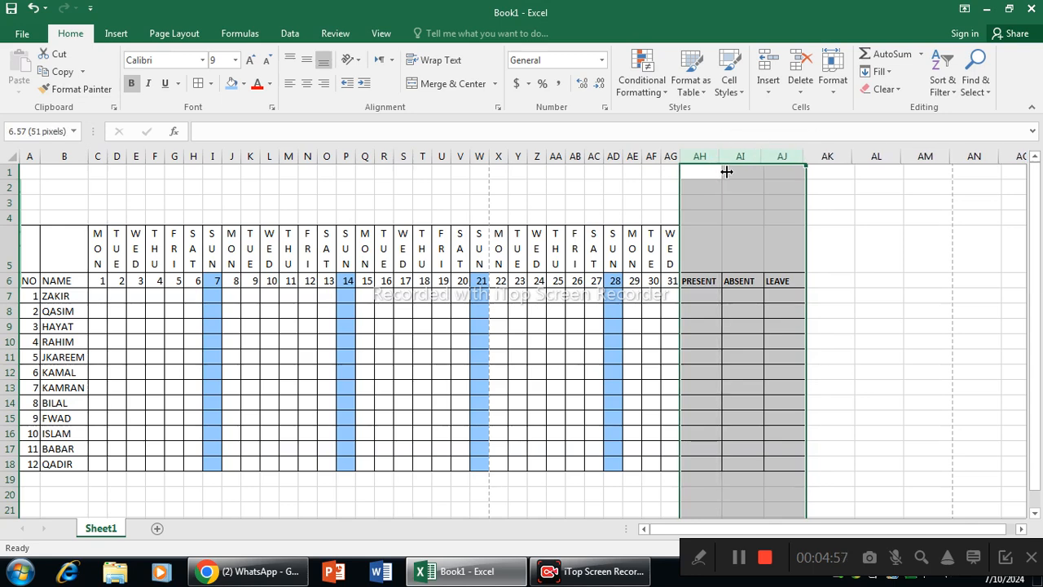
left_click(776, 326)
left_click(789, 157)
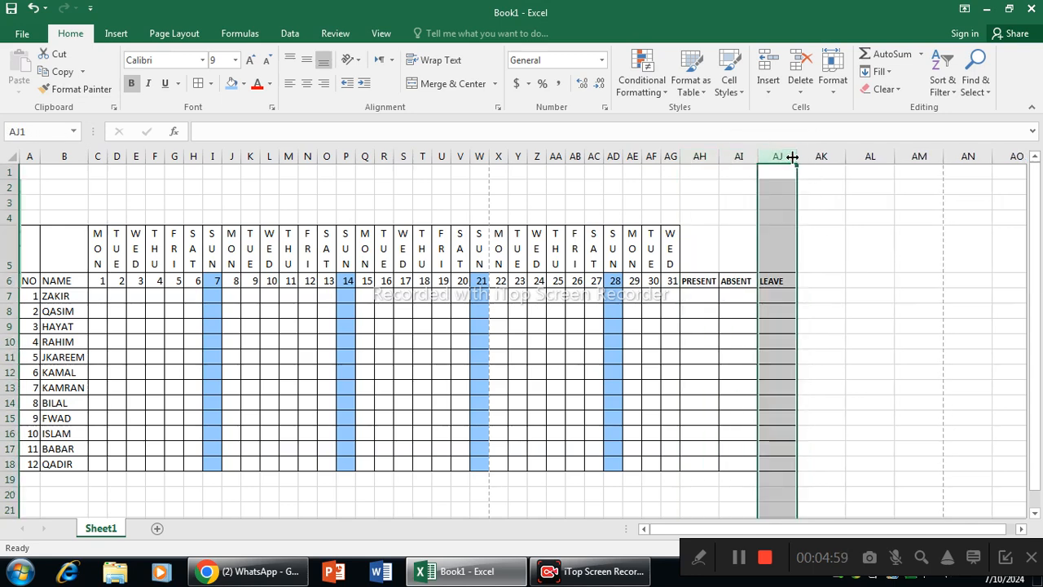
left_click_drag(795, 158, 751, 158)
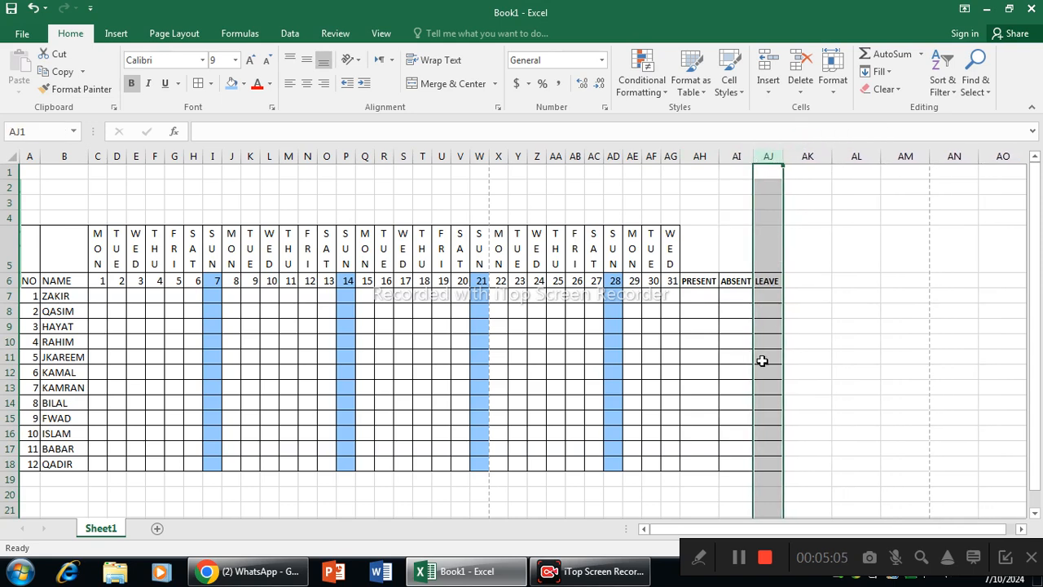
left_click(774, 372)
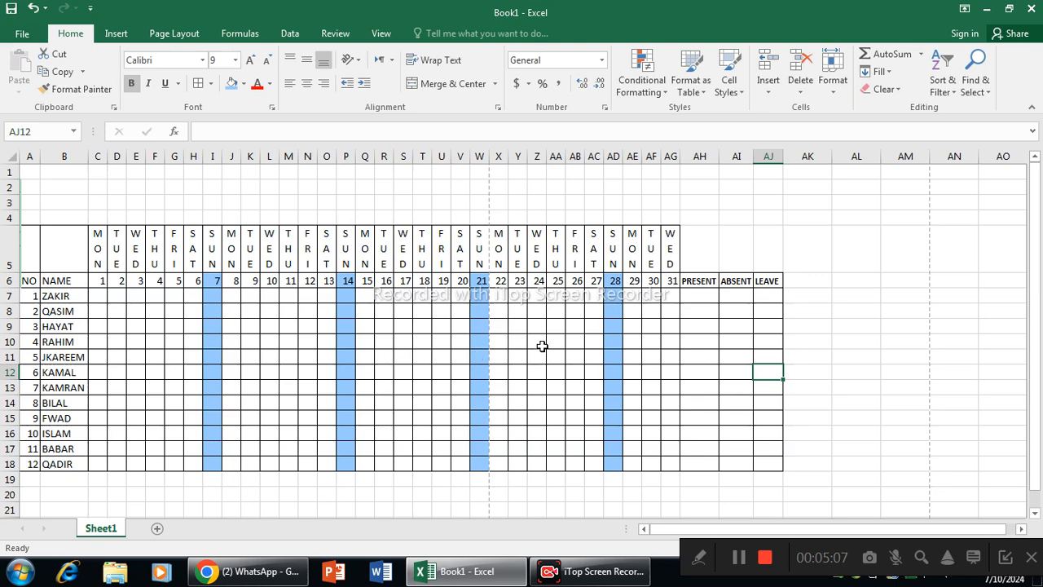
left_click(98, 297)
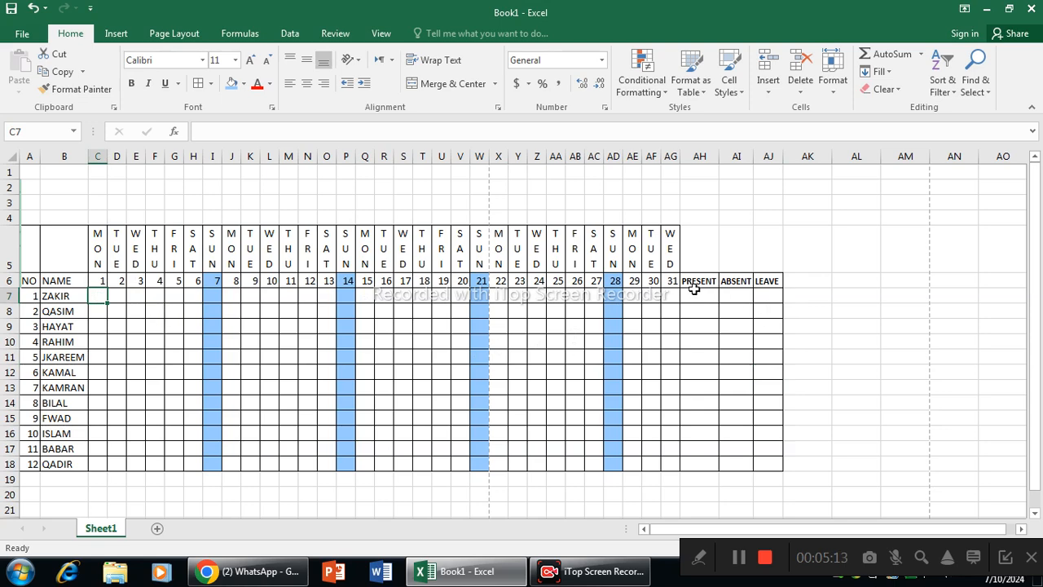
left_click_drag(695, 295, 698, 462)
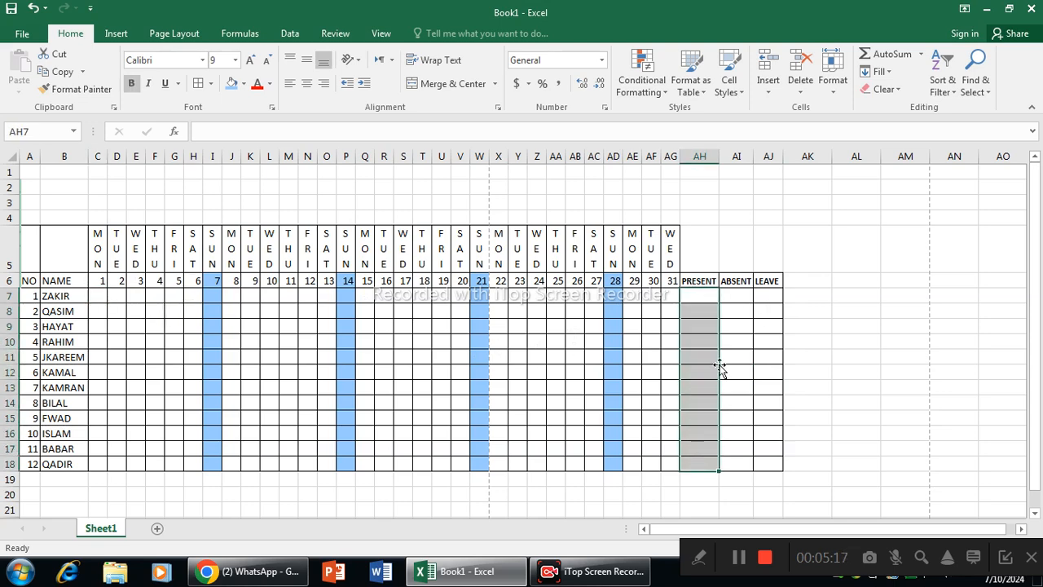
left_click_drag(736, 296, 722, 465)
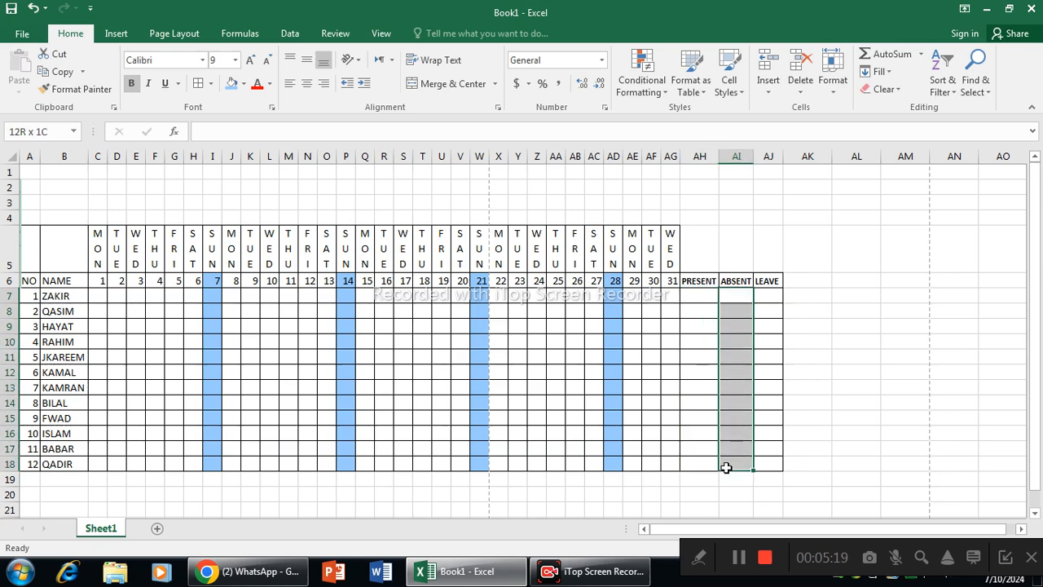
left_click_drag(768, 296, 770, 462)
left_click(736, 433)
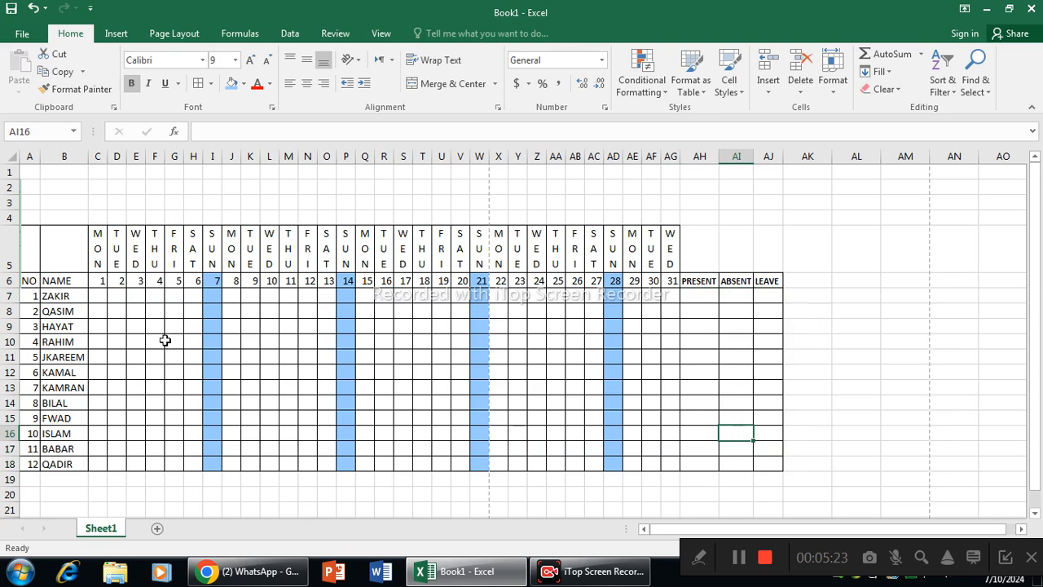
left_click(99, 298)
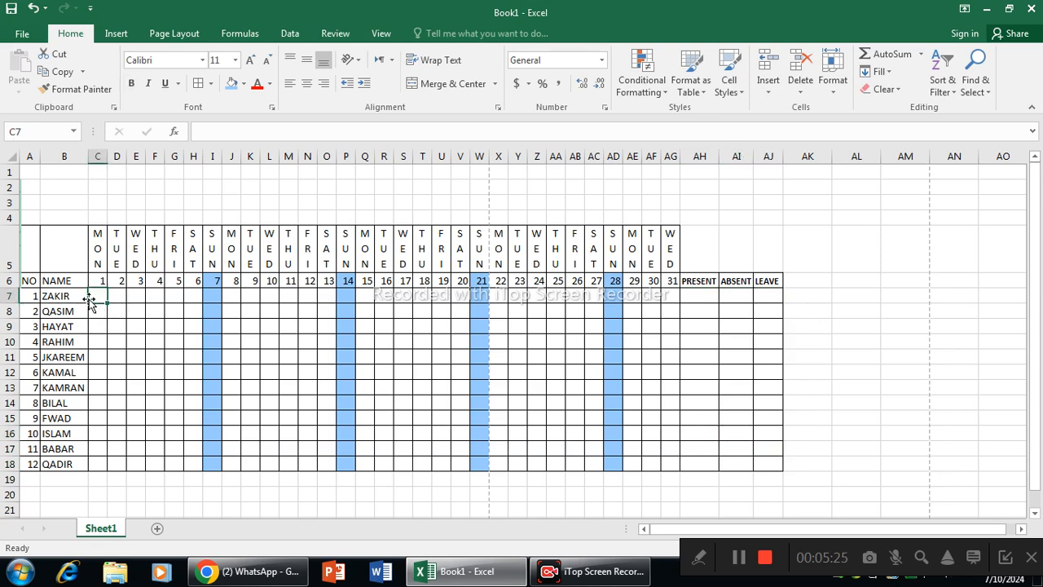
Set the font colour of the weekday labels and day numbers in C5:AG6 to red.
left_click_drag(99, 238, 671, 279)
left_click(255, 84)
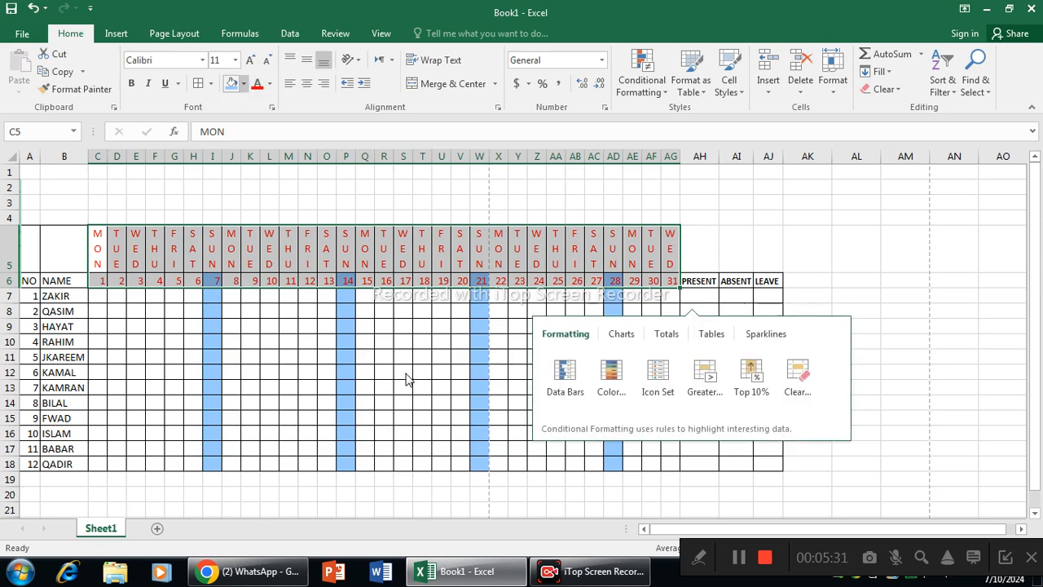
left_click(403, 372)
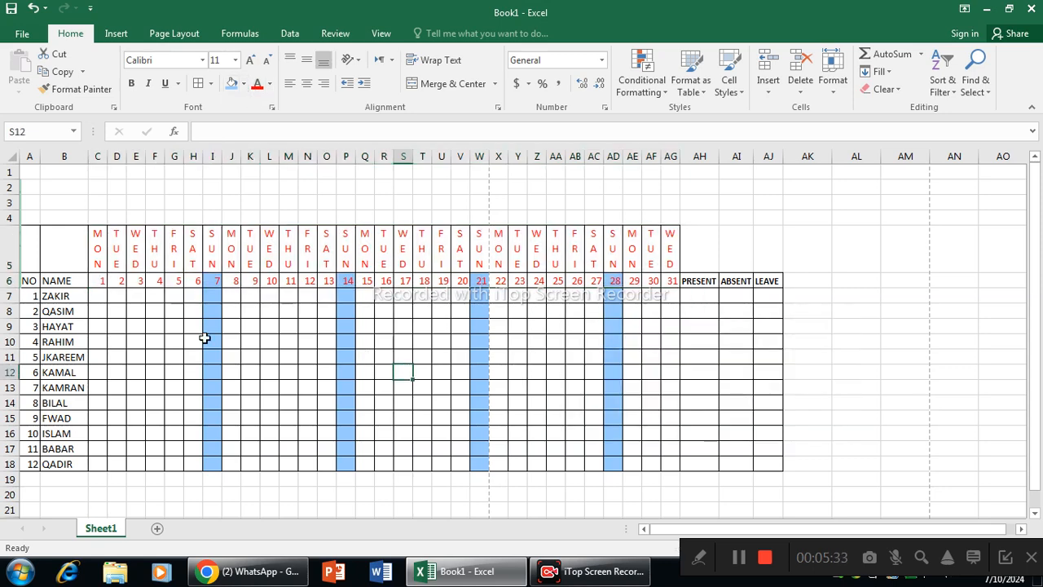
left_click(668, 344)
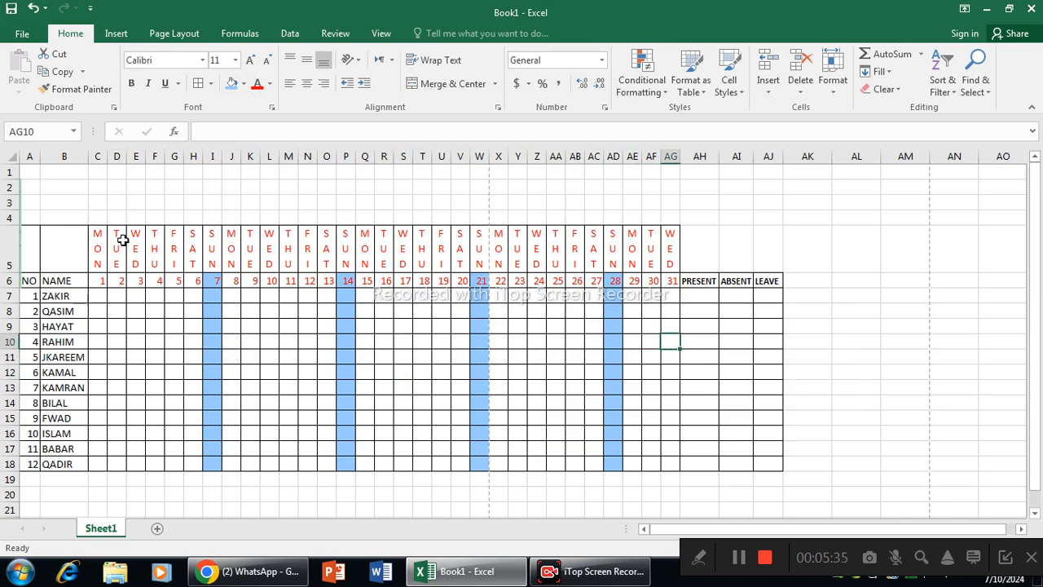
left_click_drag(105, 238, 671, 281)
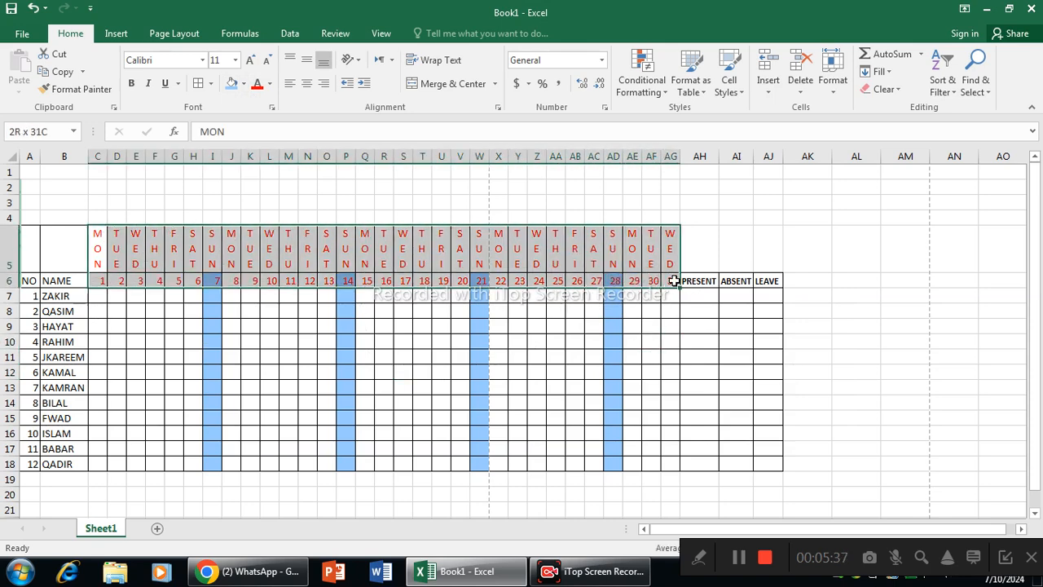
left_click(476, 345)
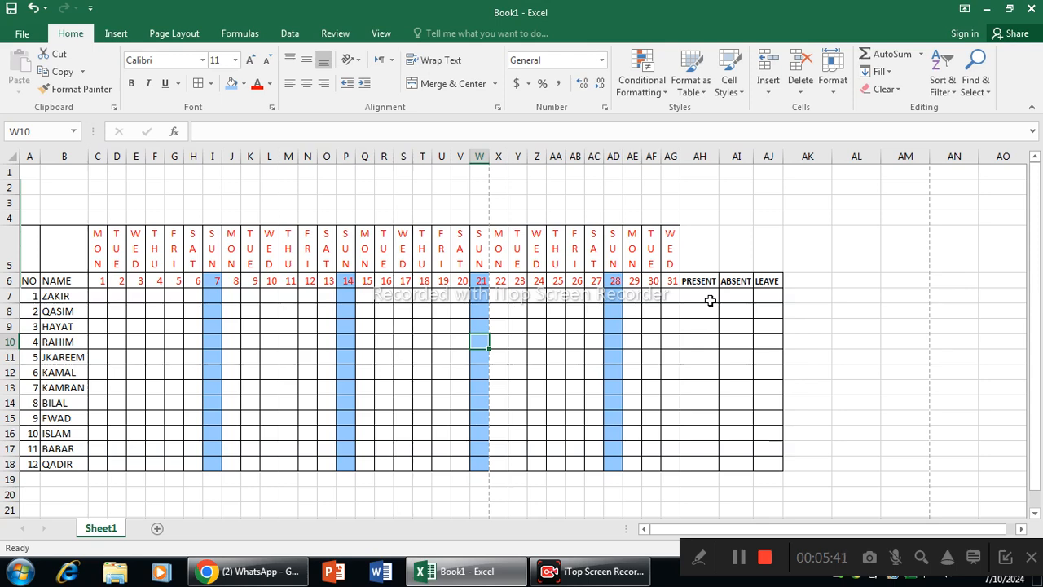
Enter the formula =COUNTIF(C7:AG7,"P") in AH7 to count the first person's present days.
left_click(710, 300)
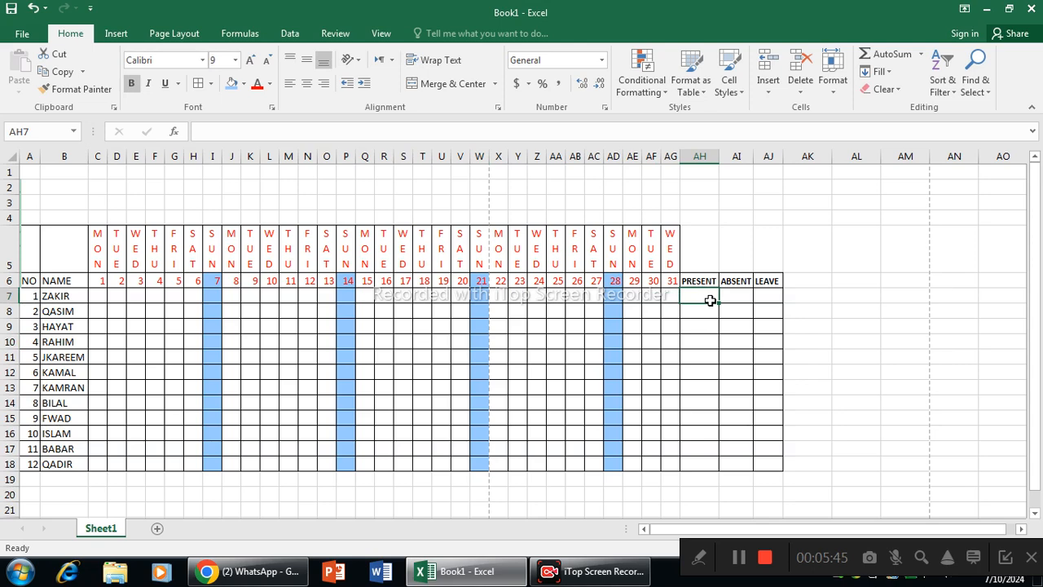
type("=COUN")
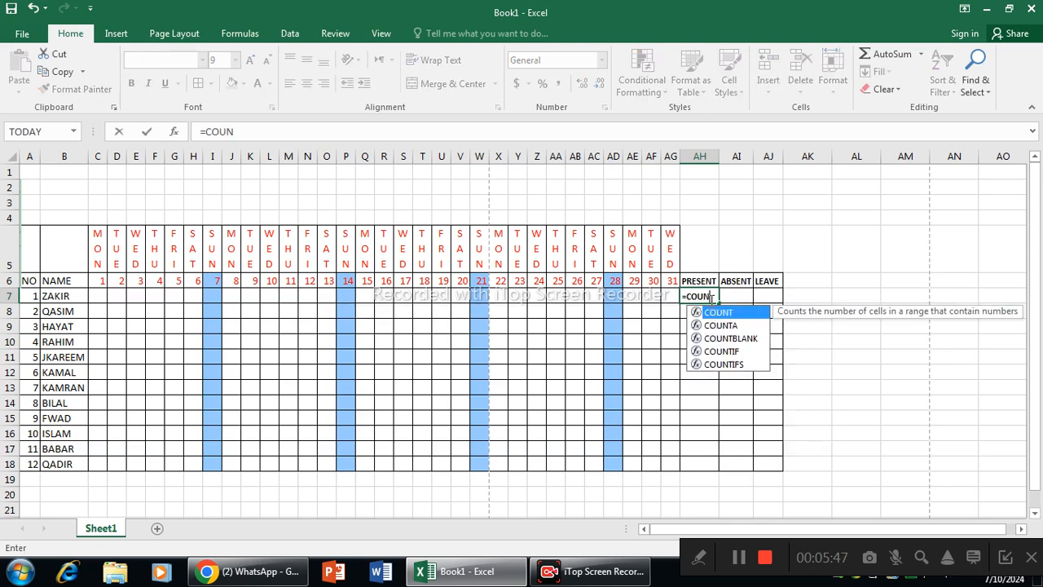
type("TIF")
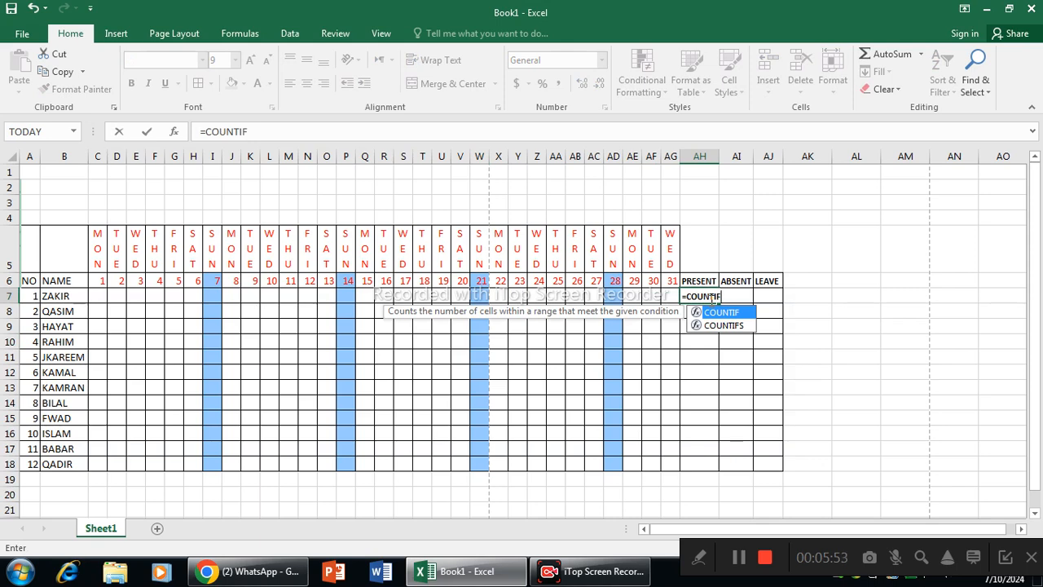
type("(")
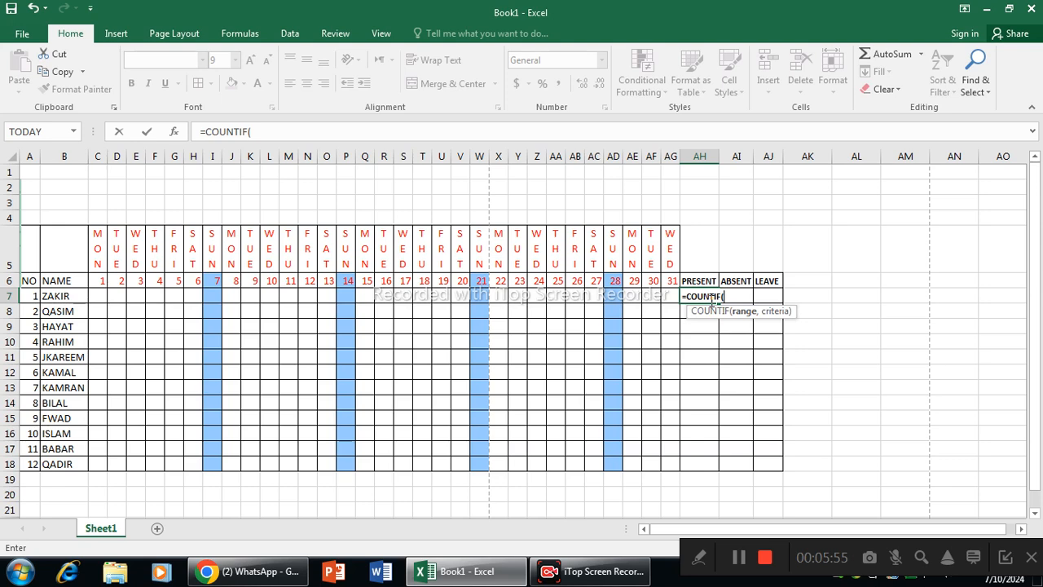
left_click_drag(98, 298, 673, 296)
type(",\"P")
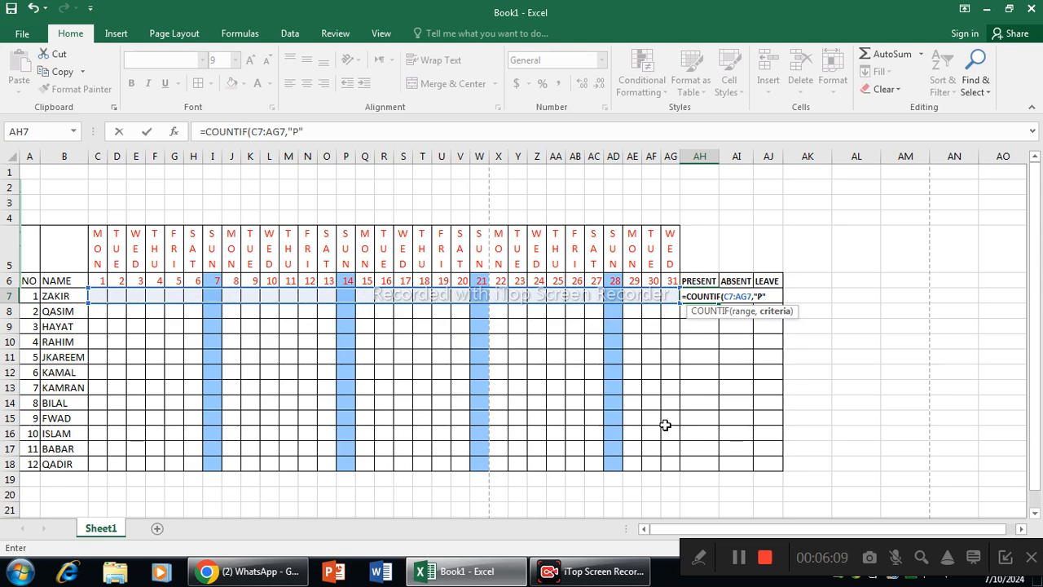
key("Return")
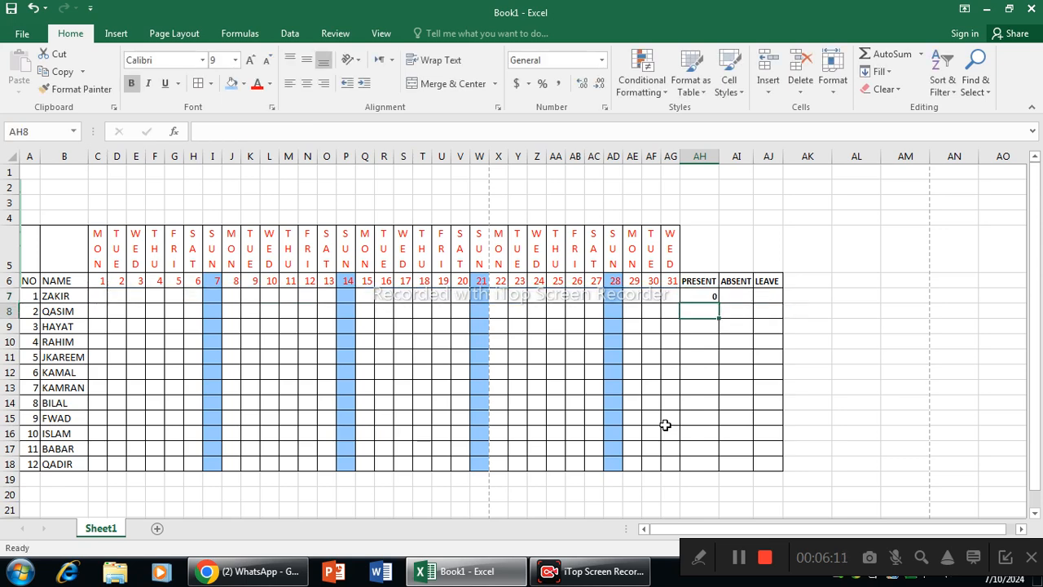
Fill the PRESENT count formula from AH7 down to AH18 and review the formula in AH7.
left_click(704, 299)
left_click_drag(719, 306, 710, 475)
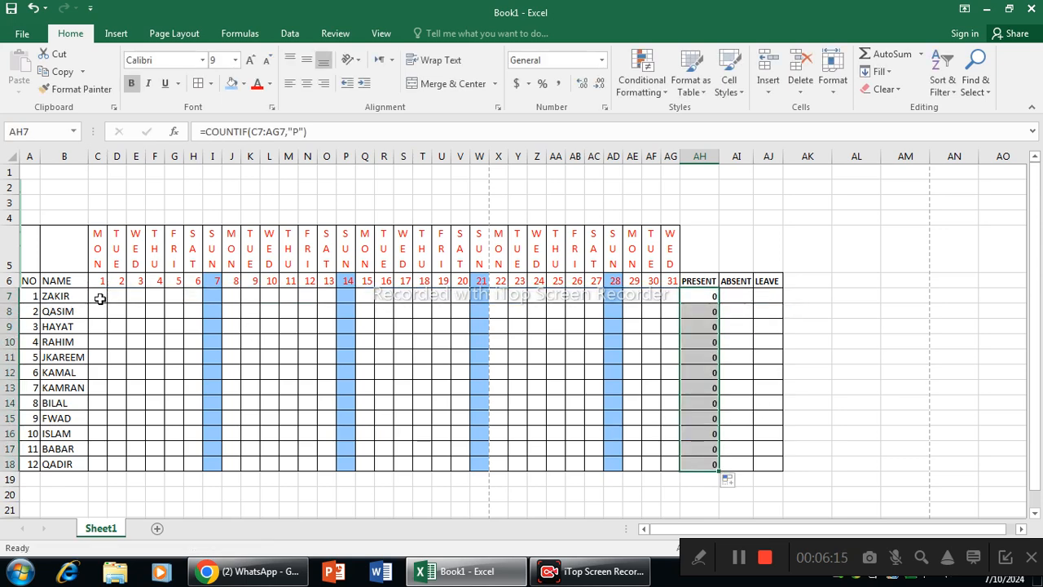
left_click(710, 297)
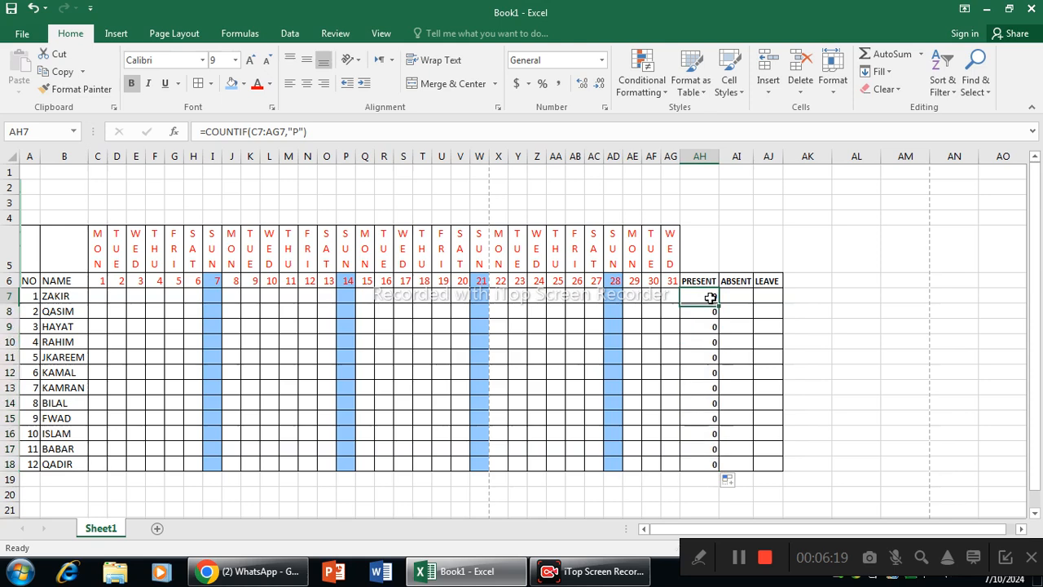
double_click(710, 297)
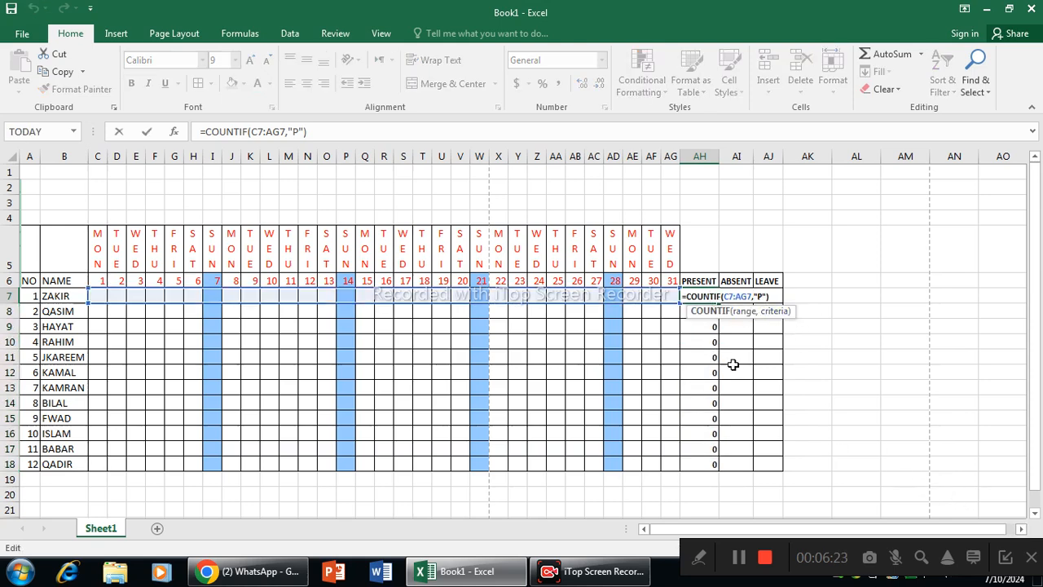
key("Return")
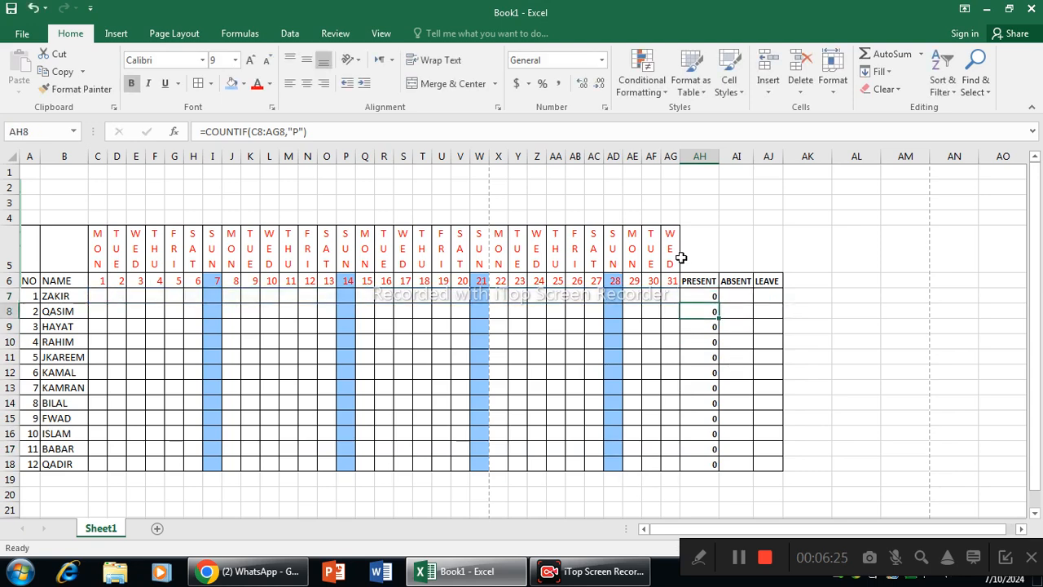
Enter P for all twelve people on day 1, in cells C7 to C18.
left_click(98, 296)
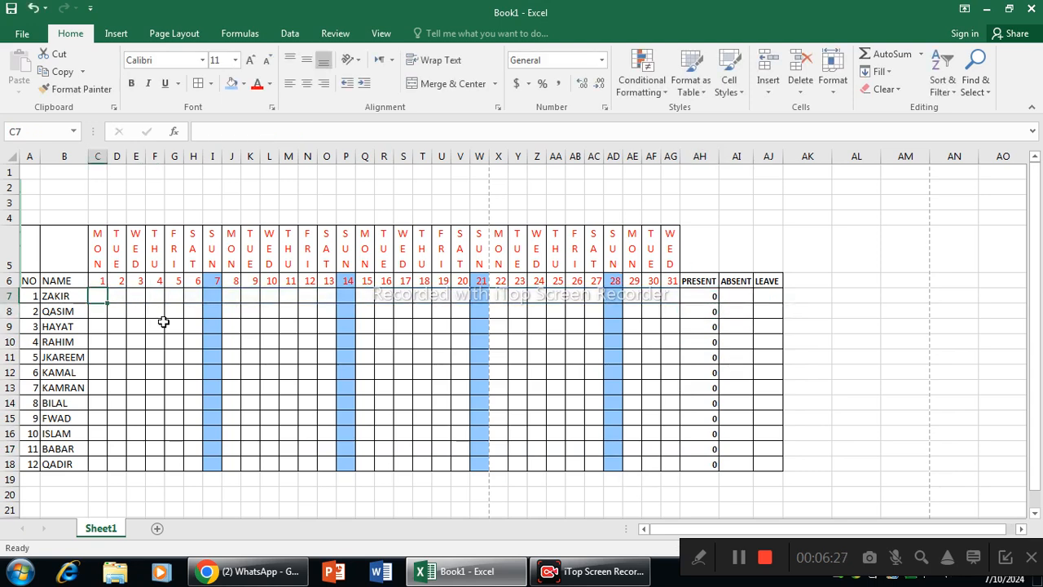
type("P")
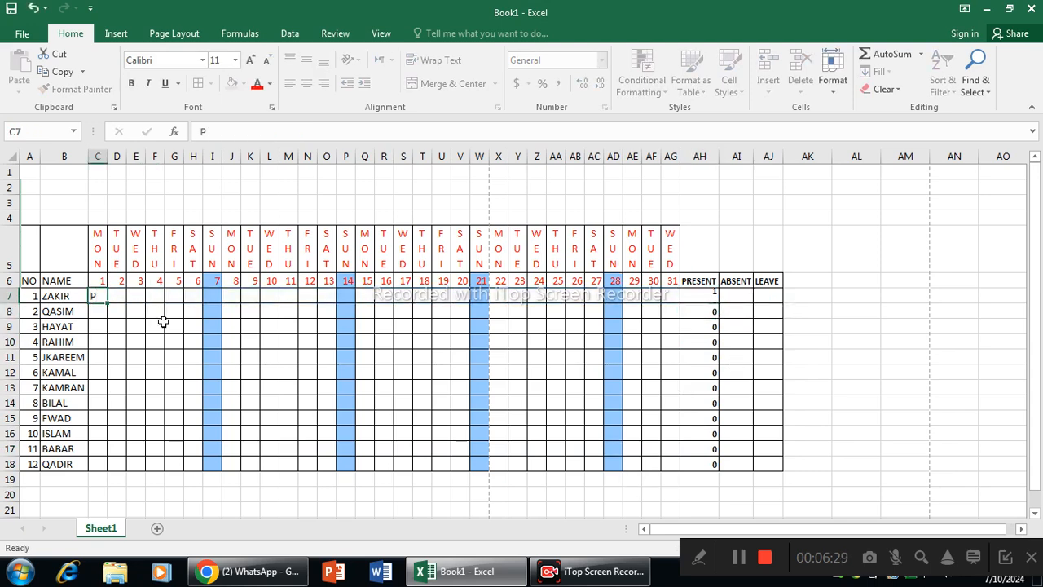
key("Return")
type("P")
key("Return")
type("P")
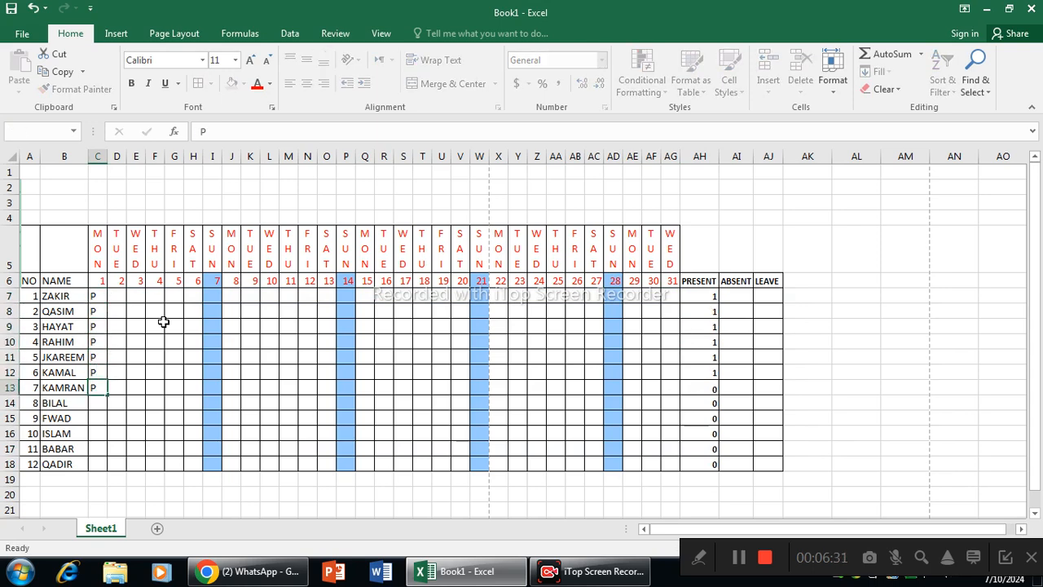
type(" P P P P P P P P P")
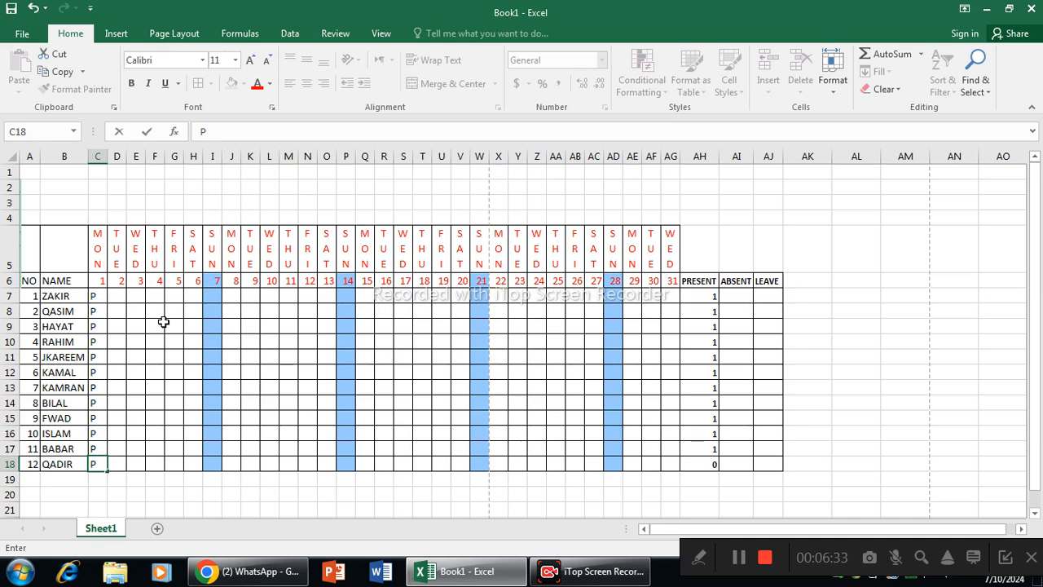
left_click(340, 403)
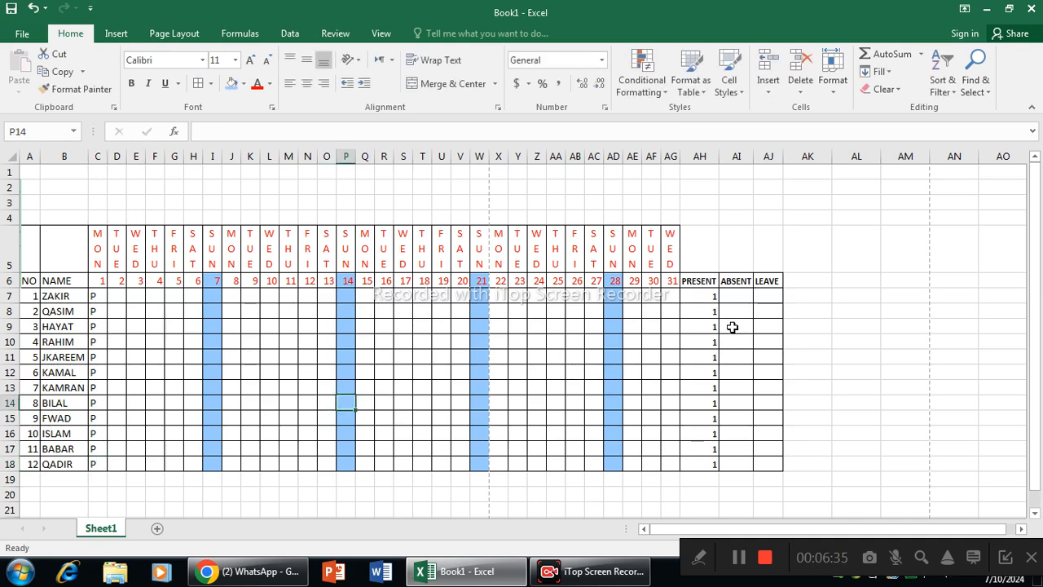
Enter =COUNTIF(C7:AG7,"A") in AI7 to count absent days and fill the formula down to AI18.
left_click(736, 297)
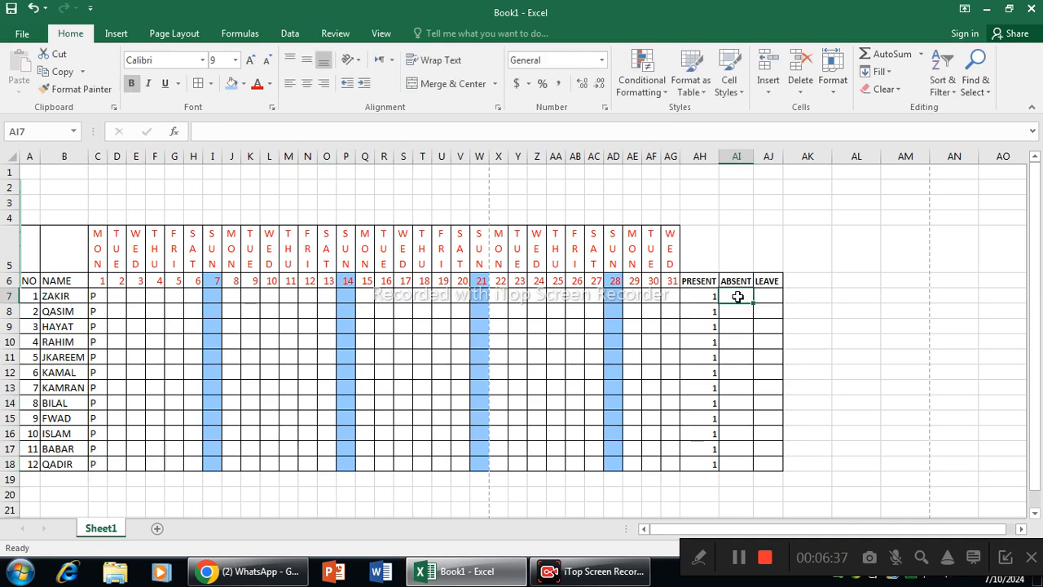
type("=")
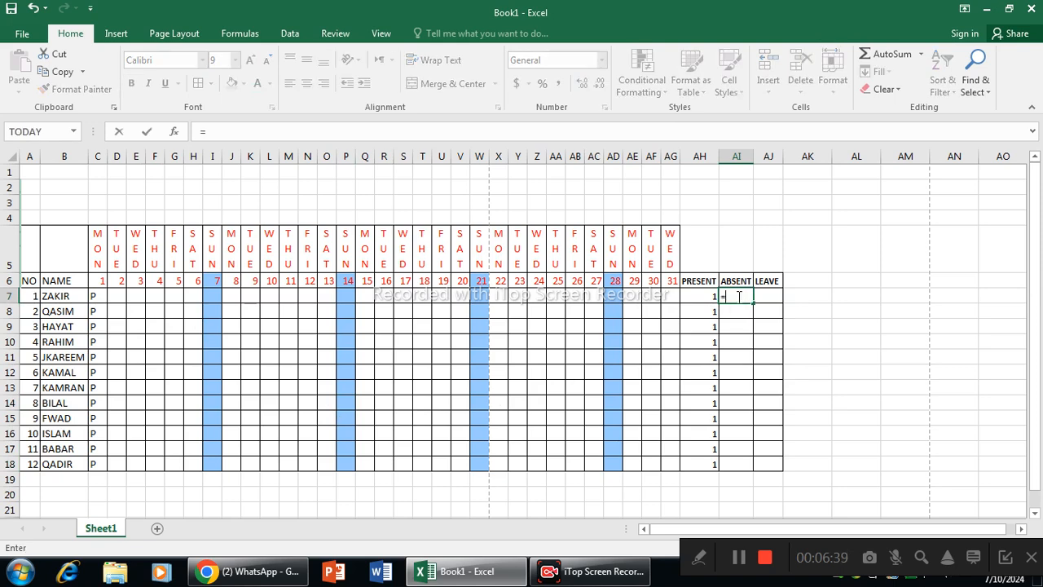
type("COUNT")
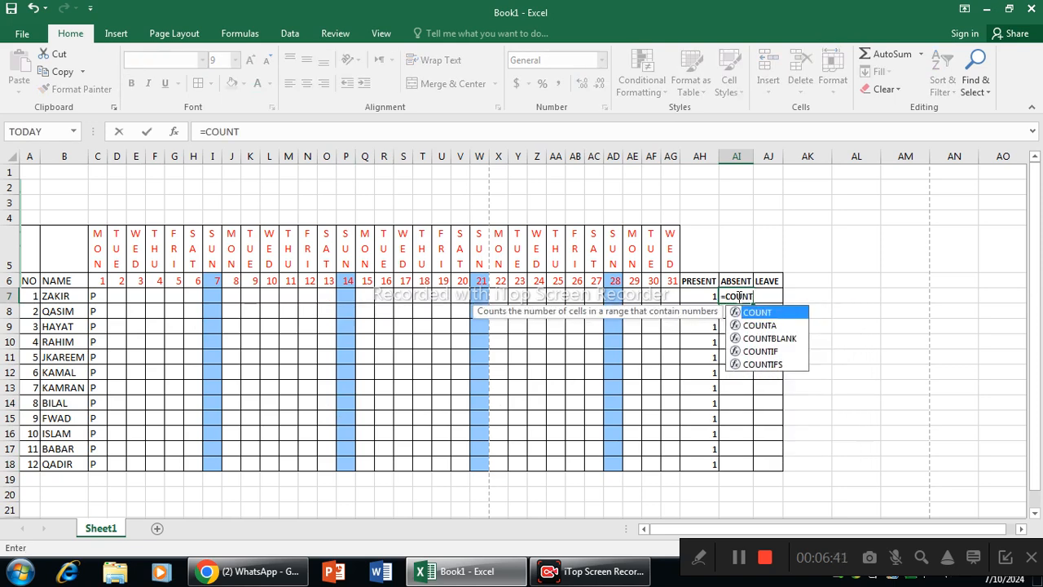
type("IF(")
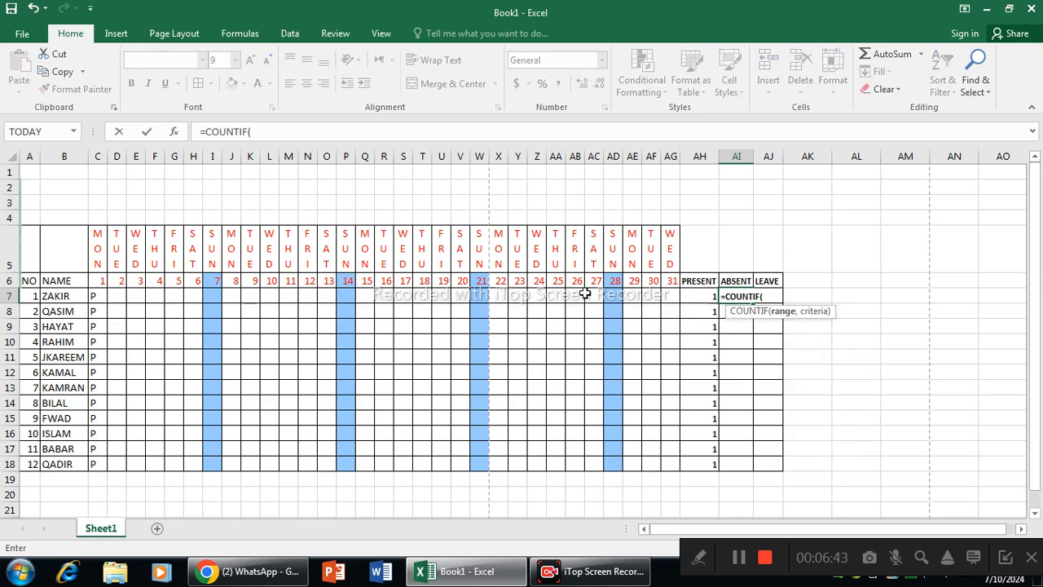
left_click_drag(96, 297, 673, 298)
type(",\"A")
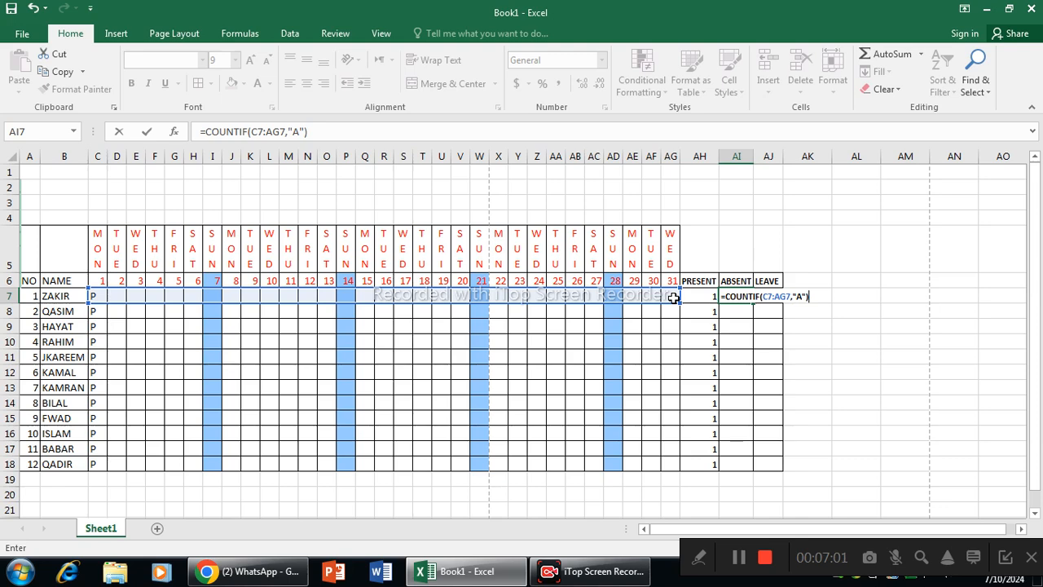
key("Return")
left_click(737, 297)
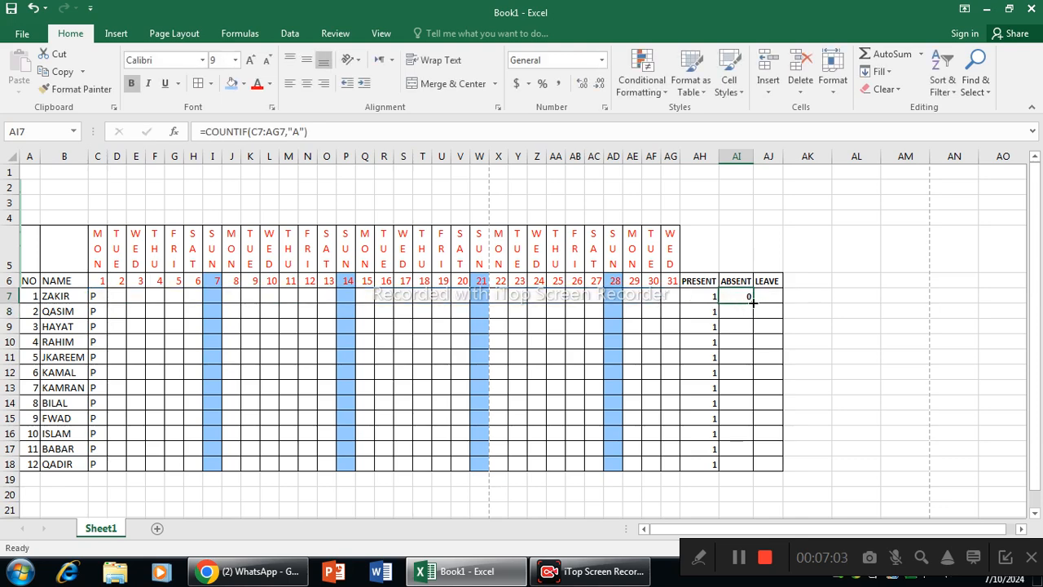
double_click(753, 301)
Mark day 2 attendance with P in D7 and A in D8 through D18.
left_click(123, 298)
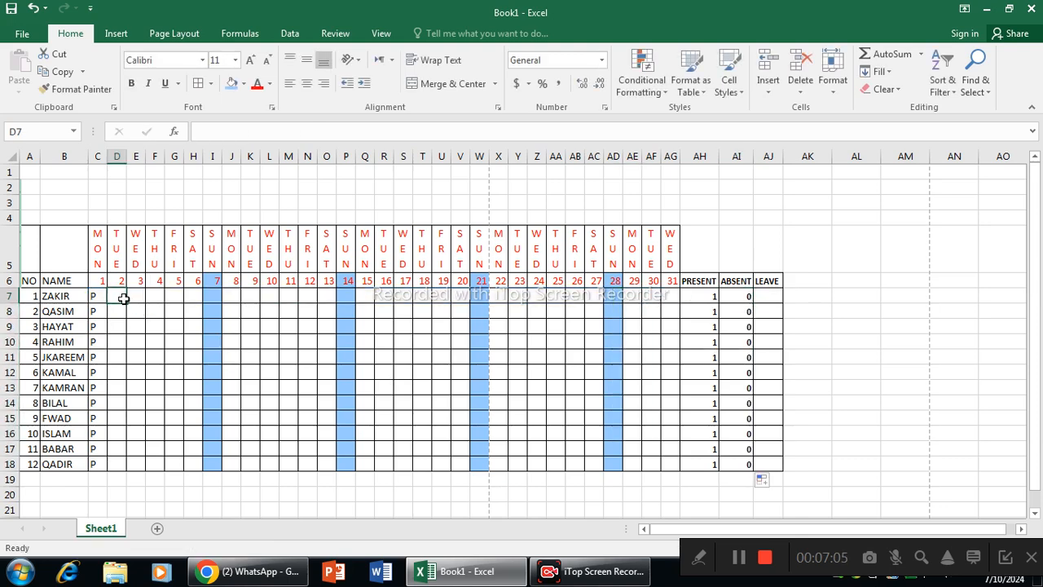
type("P")
key("Return")
type("A")
key("Return")
type("A")
key("Return")
type("A")
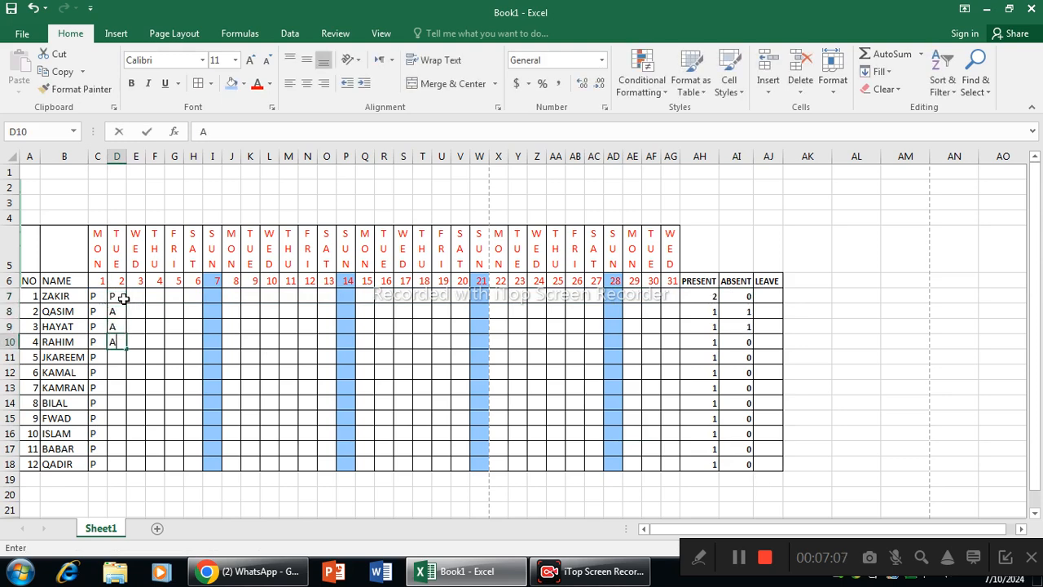
type(" A A A A A A")
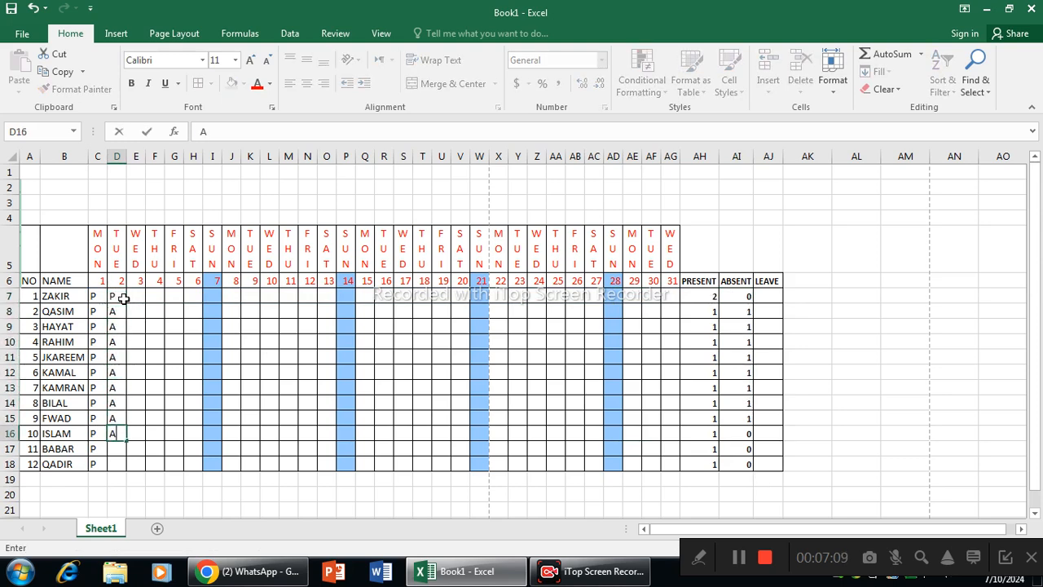
key("Return")
type("A")
key("Return")
type("A")
left_click(248, 449)
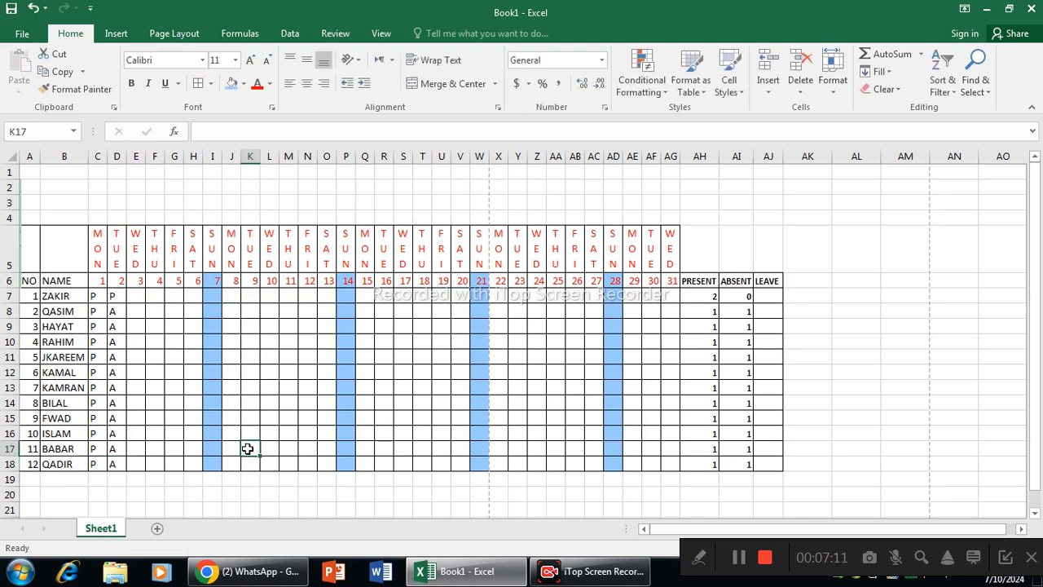
Enter =COUNTIF(C7:AG7,"L") in AJ7 to count leave days and fill the formula down to AJ18.
left_click(769, 300)
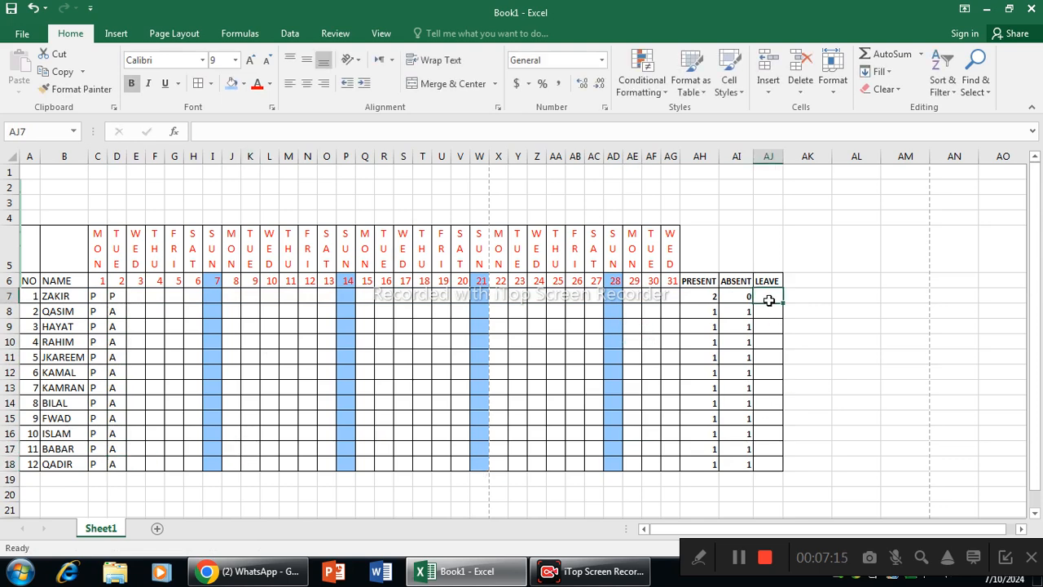
type("=COU")
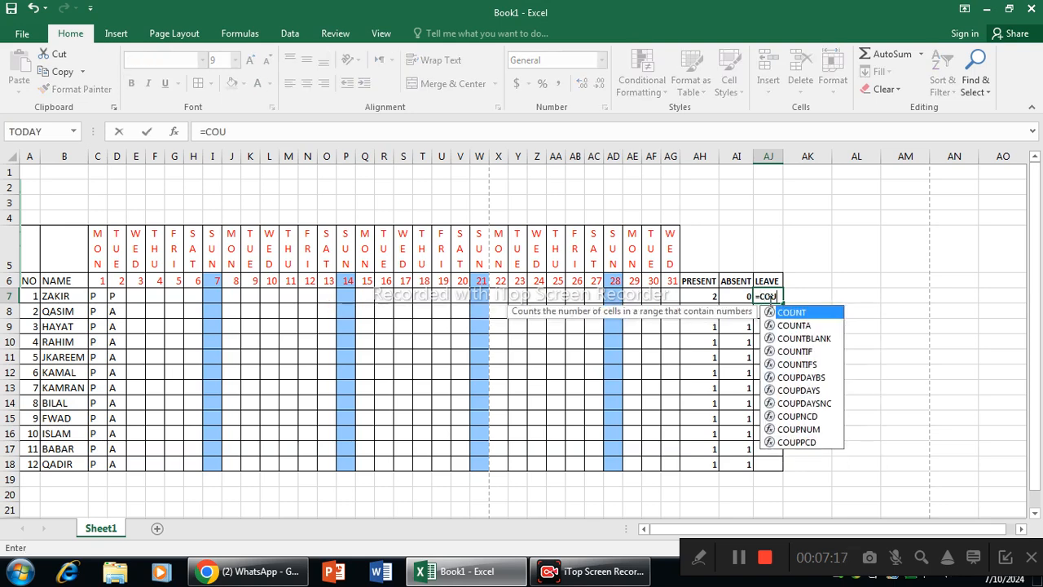
type("NTIF(")
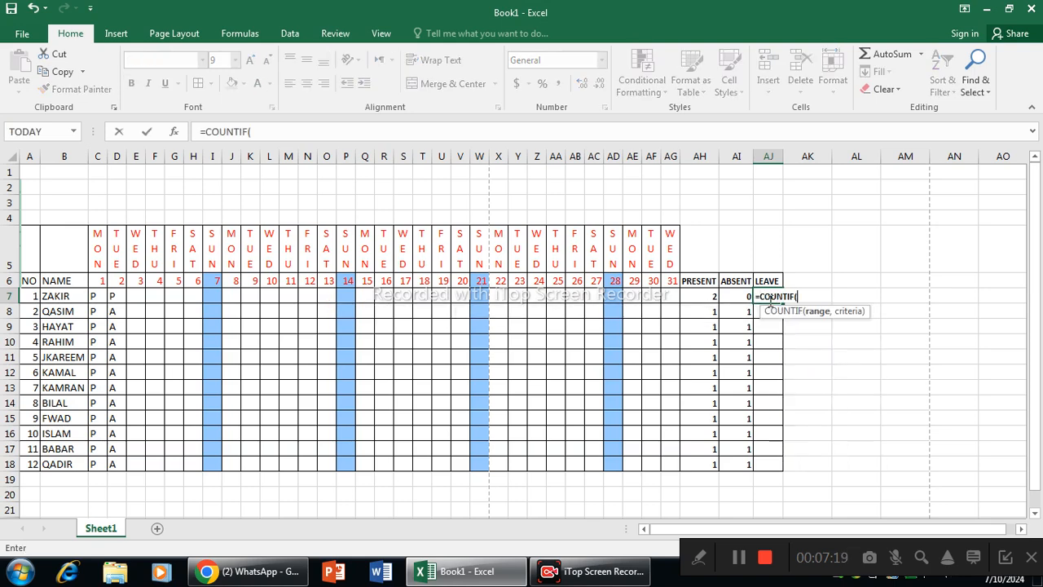
left_click_drag(100, 297, 670, 291)
type(",\"L")
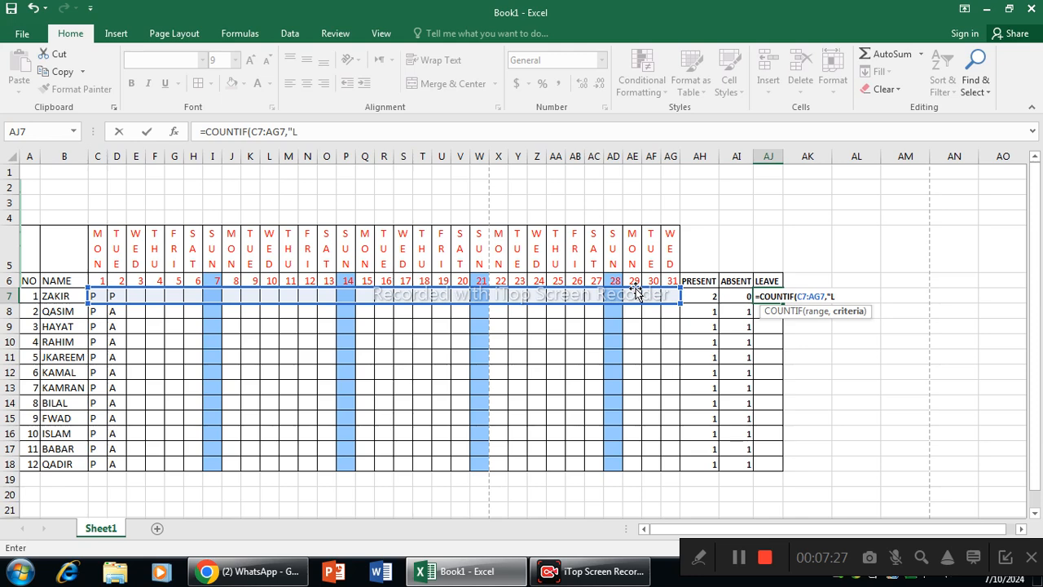
key("Return")
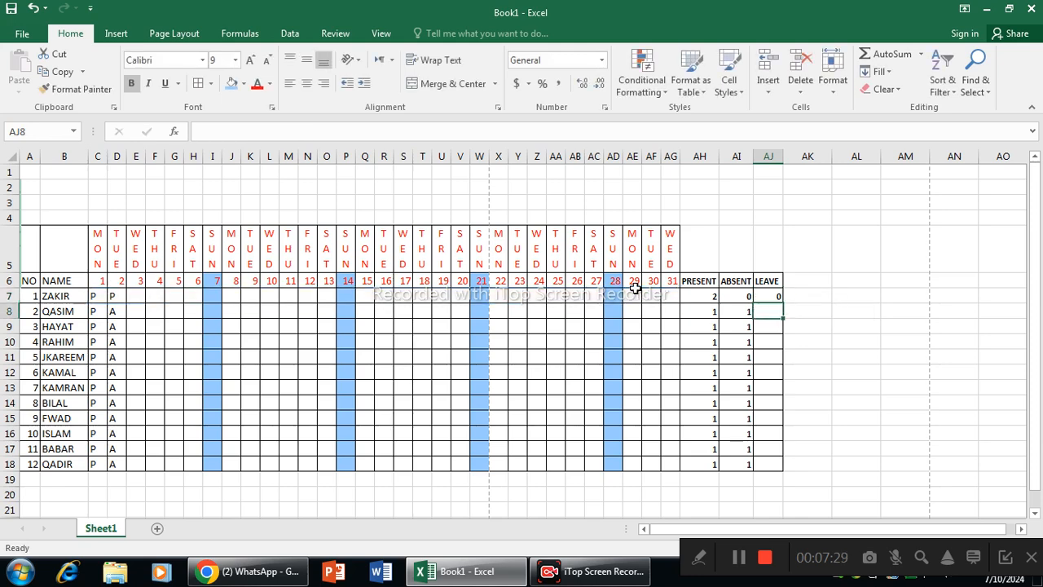
left_click(767, 296)
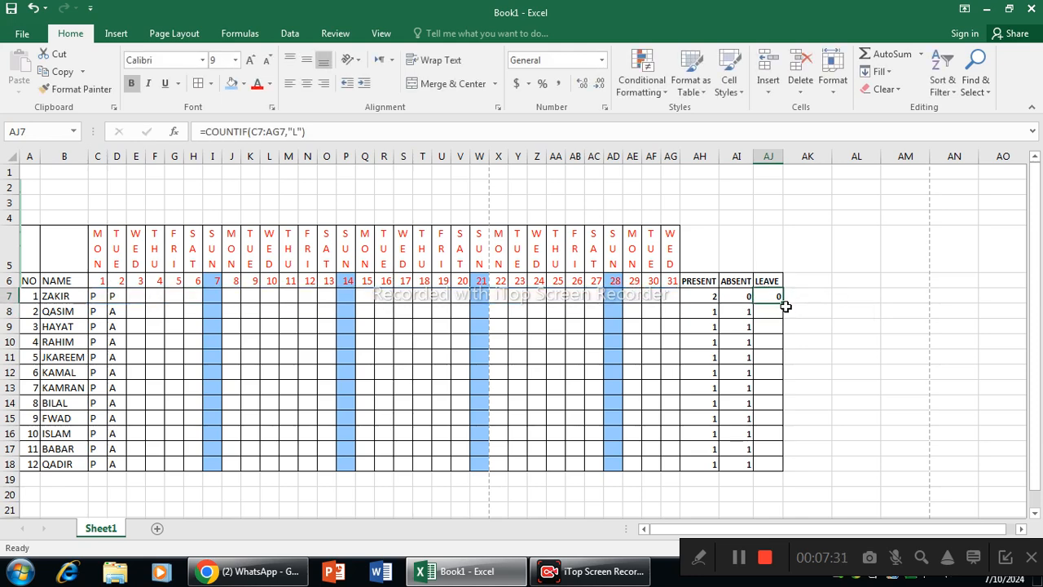
double_click(783, 304)
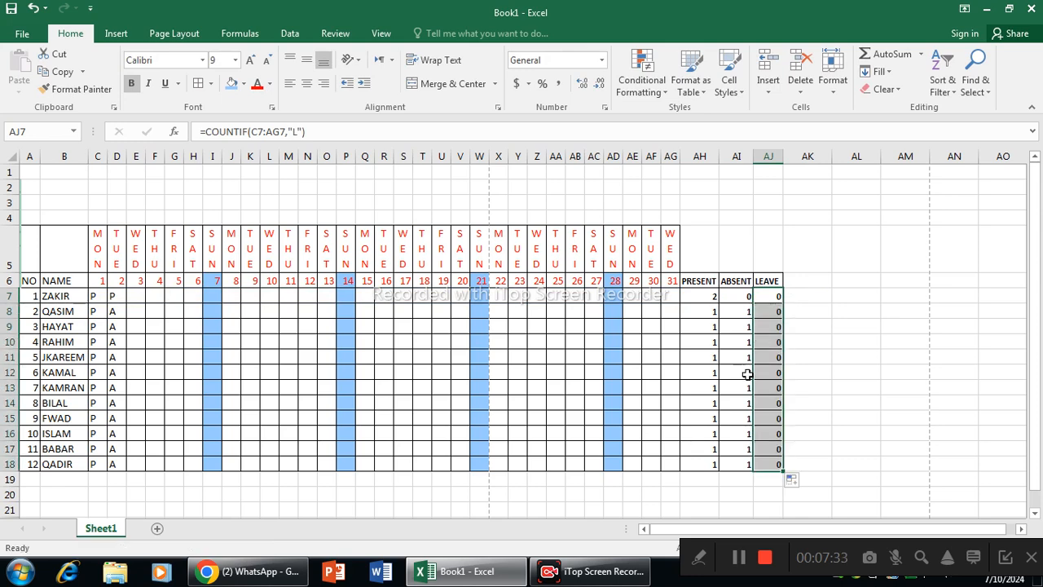
Increase the font size of the present, absent and leave totals in AH7:AJ18 to 12.
left_click_drag(699, 295, 772, 464)
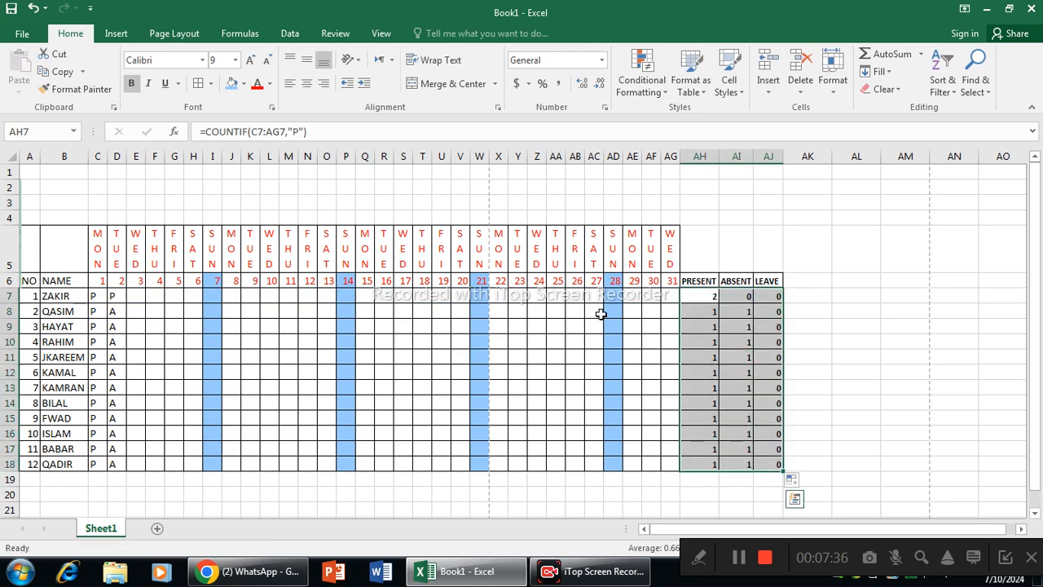
left_click(251, 60)
left_click(250, 60)
left_click(250, 60)
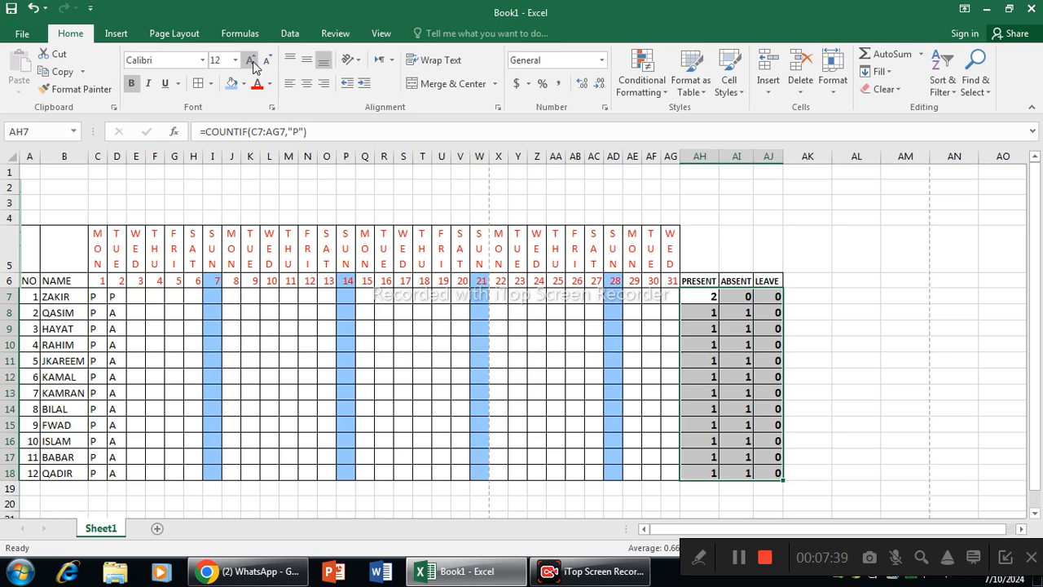
left_click(826, 349)
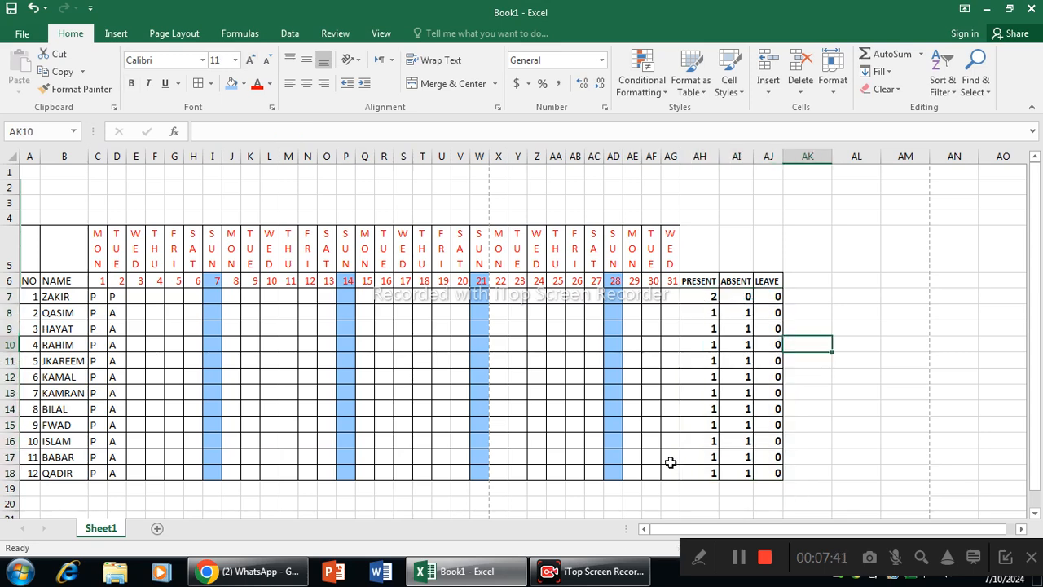
Mark day 3 attendance with P in E7 and L in E8 through E18, dismissing the screen recorder's update window.
left_click(142, 295)
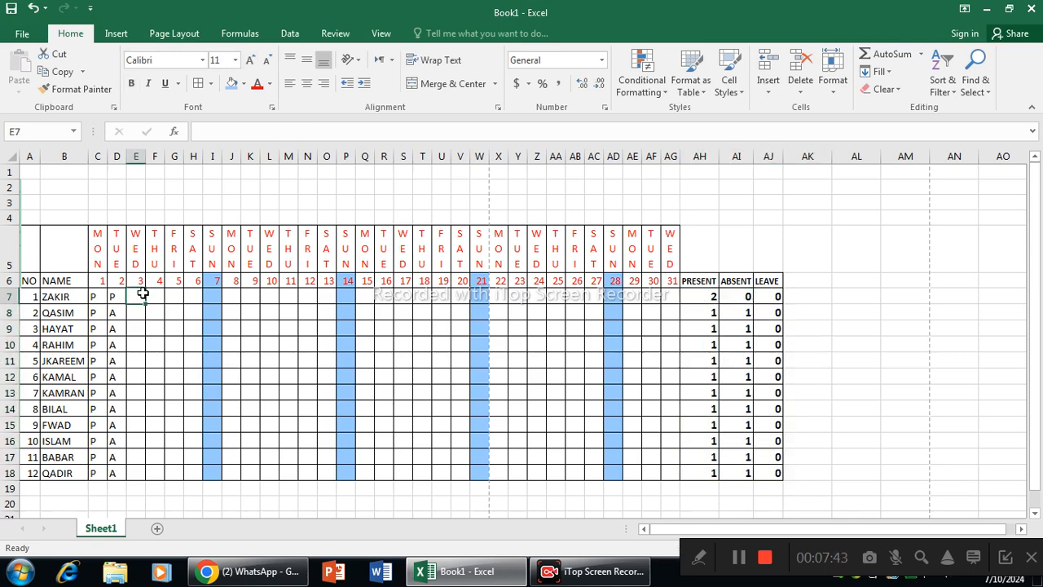
type("P")
key("Return")
type("L")
key("Return")
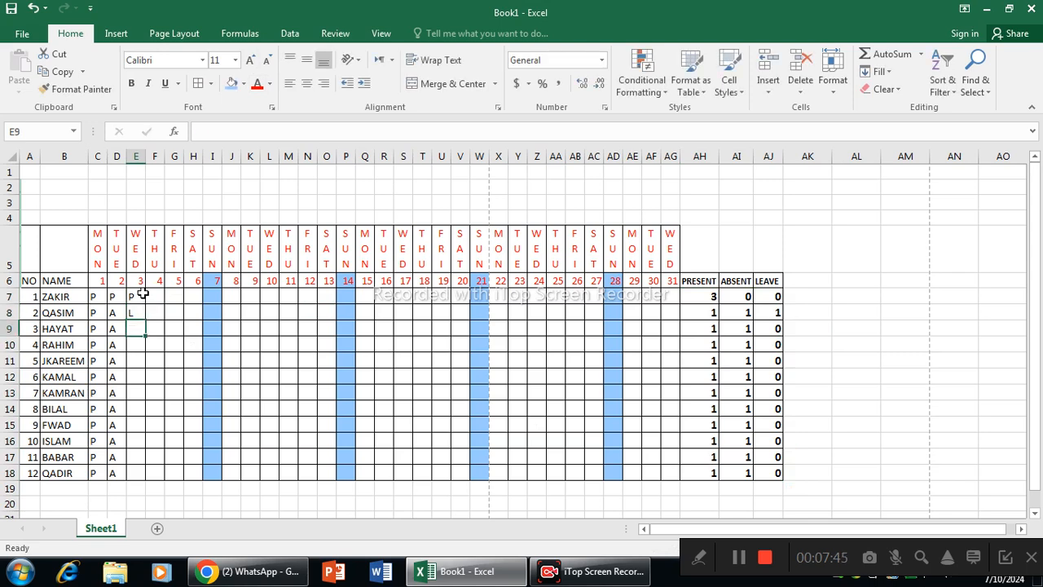
type("L")
key("Return")
type("L")
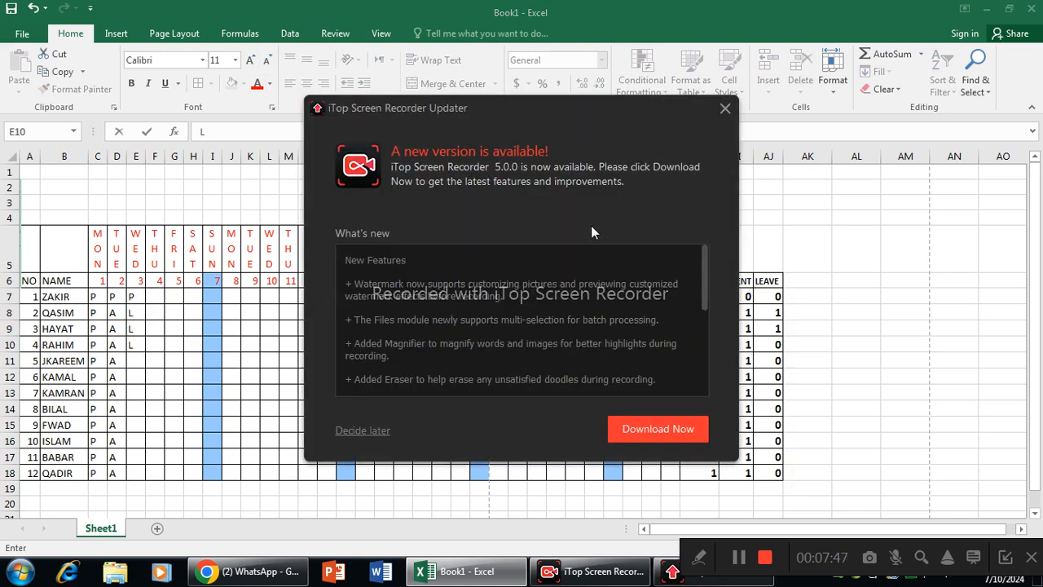
left_click(726, 107)
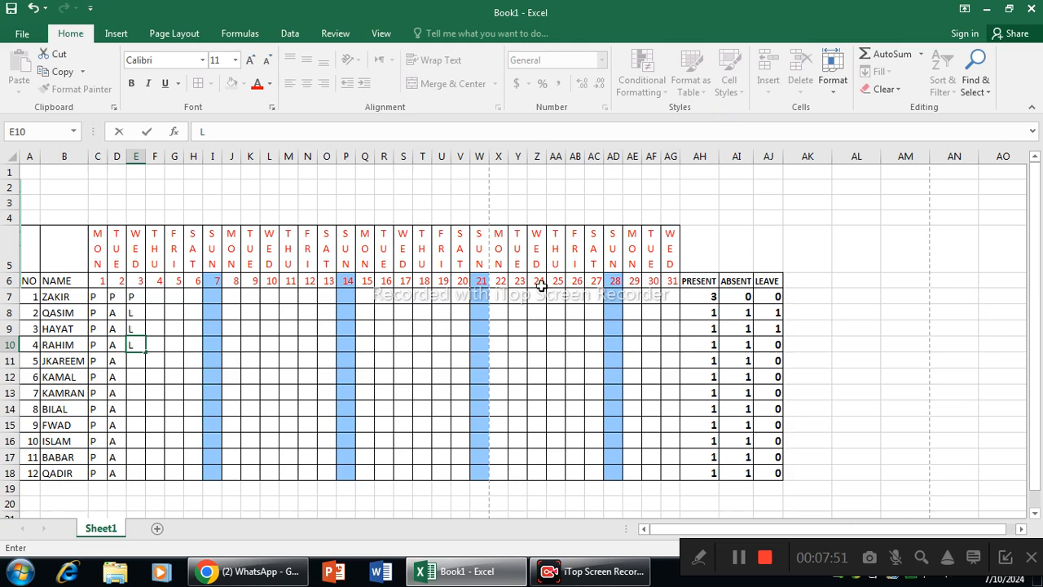
key("Return")
type("L L L L L L L")
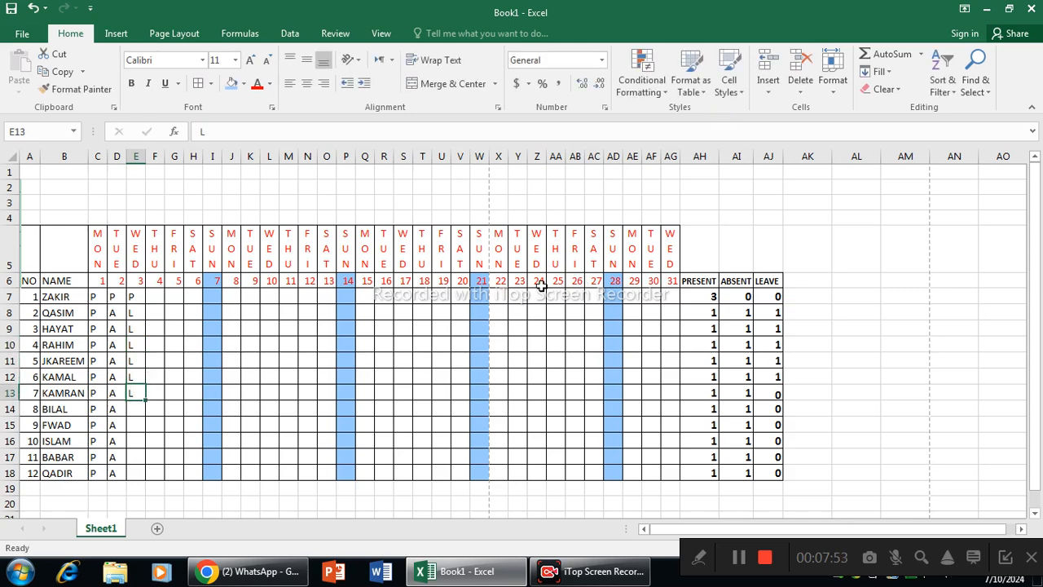
key("Return")
type("L")
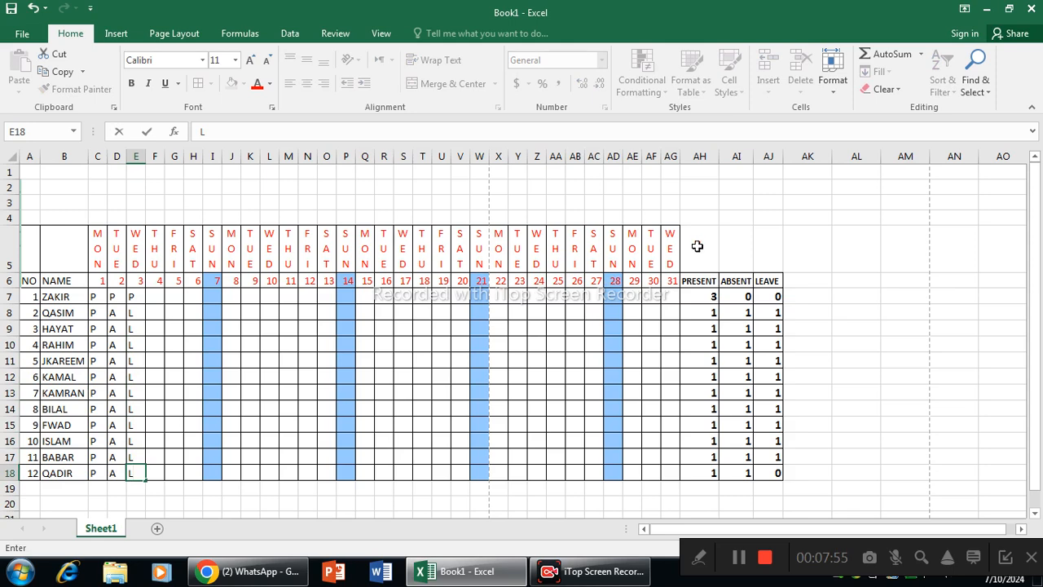
left_click(554, 408)
Fill P for all twelve people on days 4 to 6 (F7:H18) and days 8 to 13 (J7:O18), skipping the Sunday column.
left_click(151, 298)
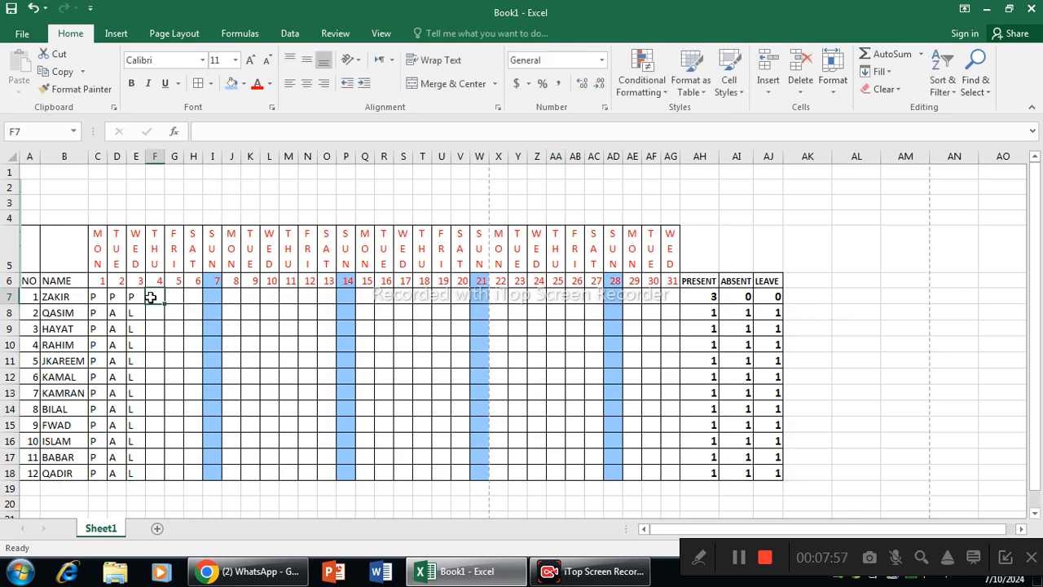
type("P")
left_click_drag(166, 304, 205, 473)
left_click(237, 298)
type("P")
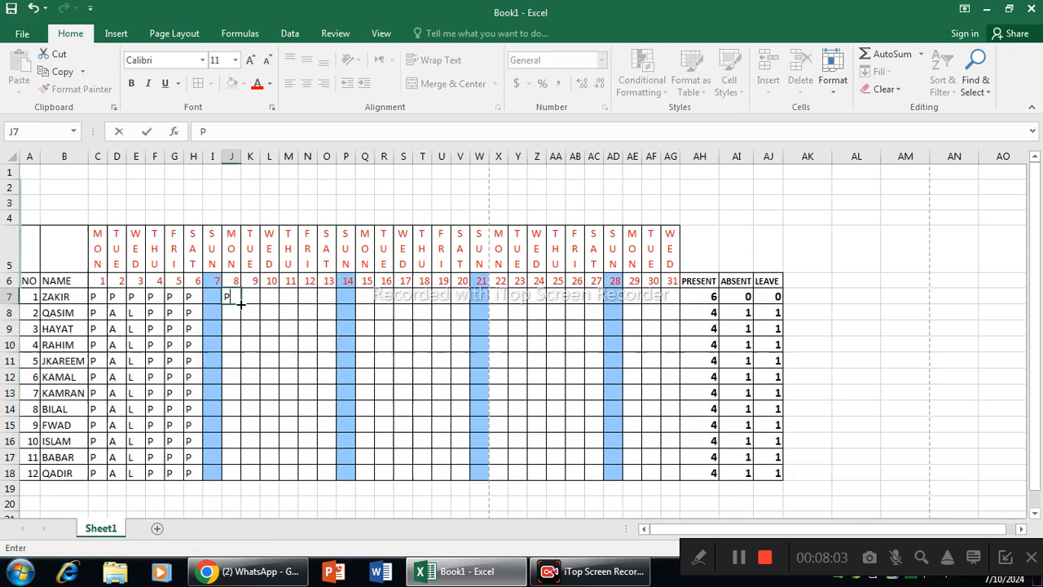
left_click_drag(240, 304, 333, 477)
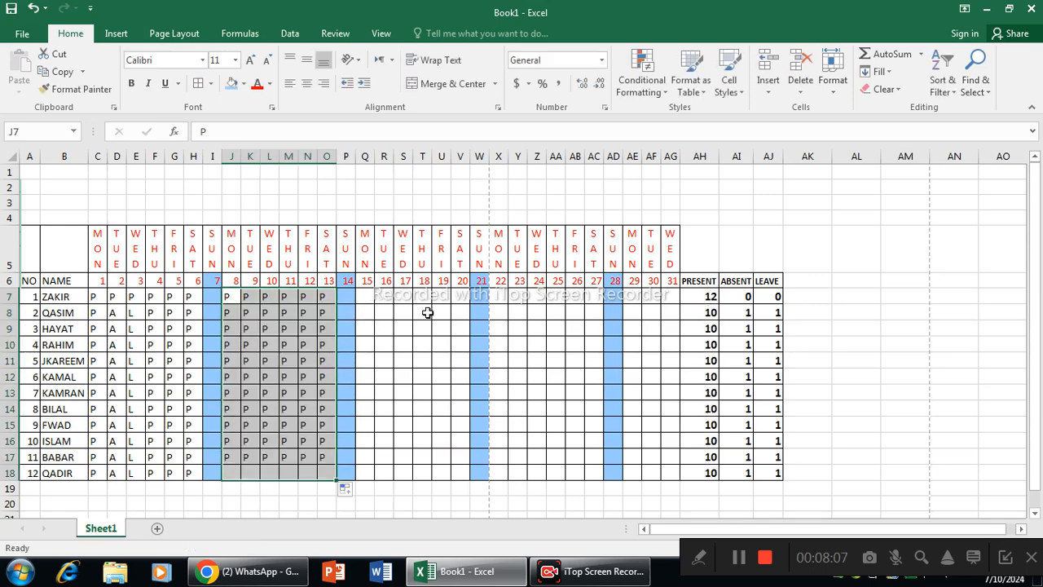